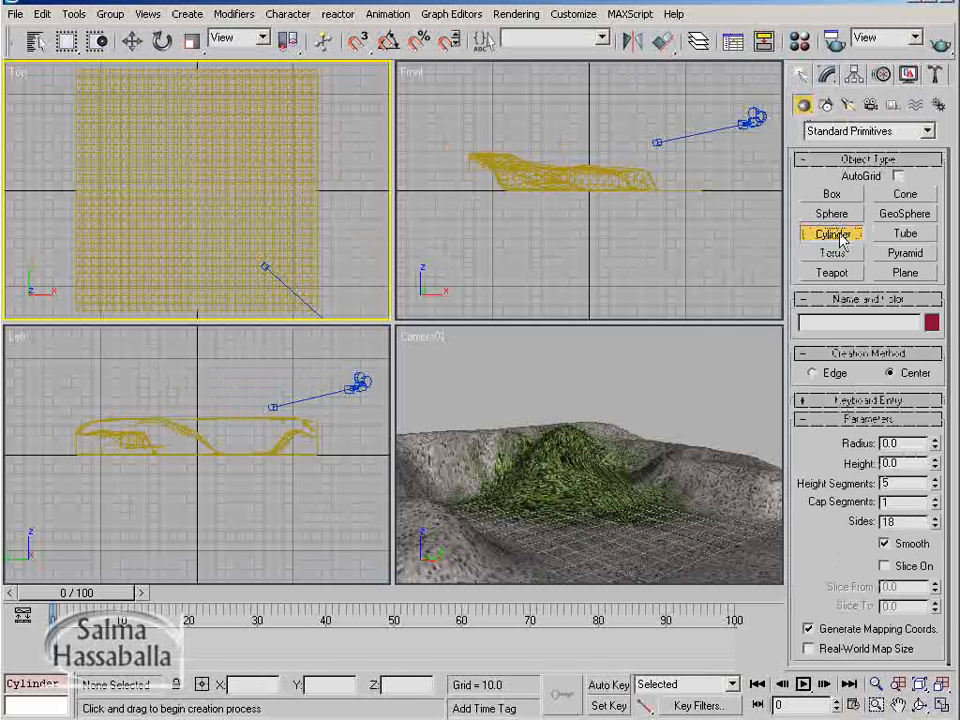
- Draw a cylinder over the terrain in the Top viewport and set its radius to 320
left_click_drag(220, 182, 350, 232)
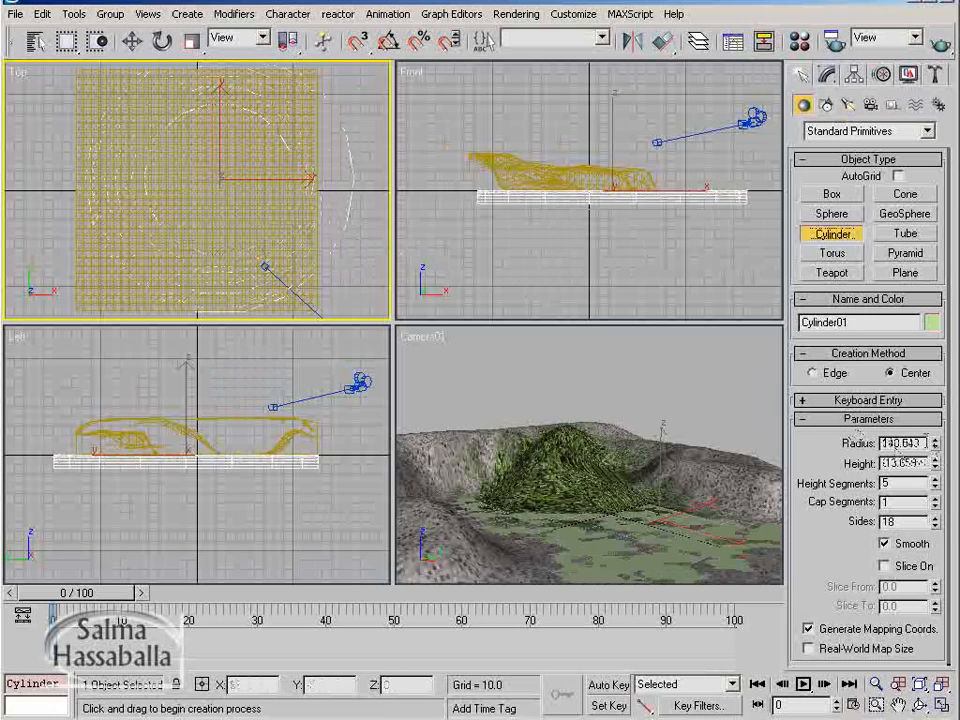
left_click(898, 446)
type("3")
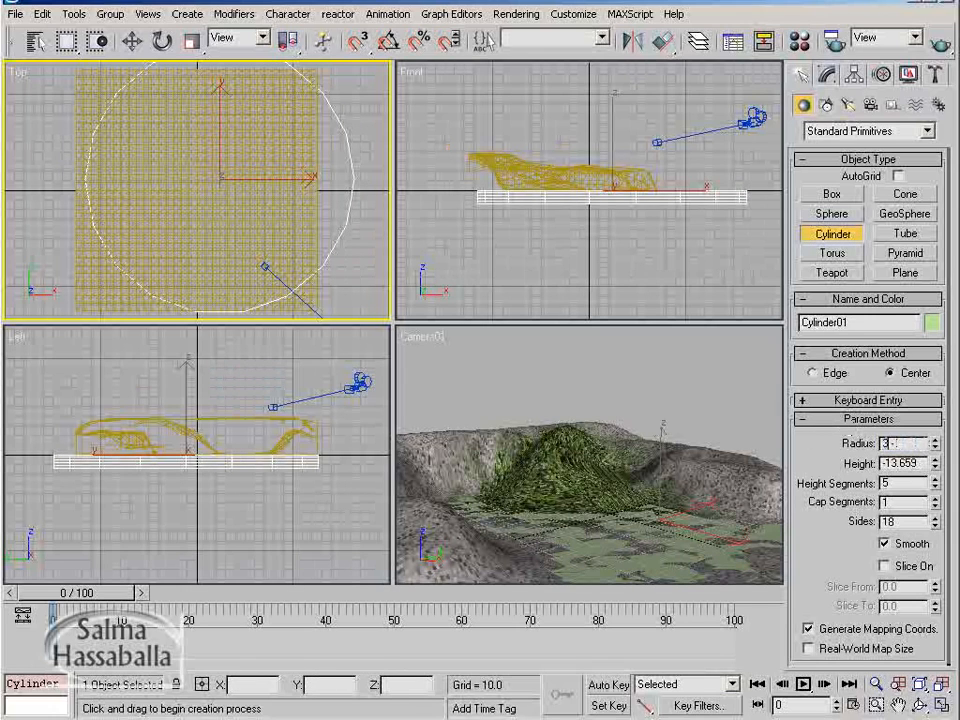
type("20")
key("Return")
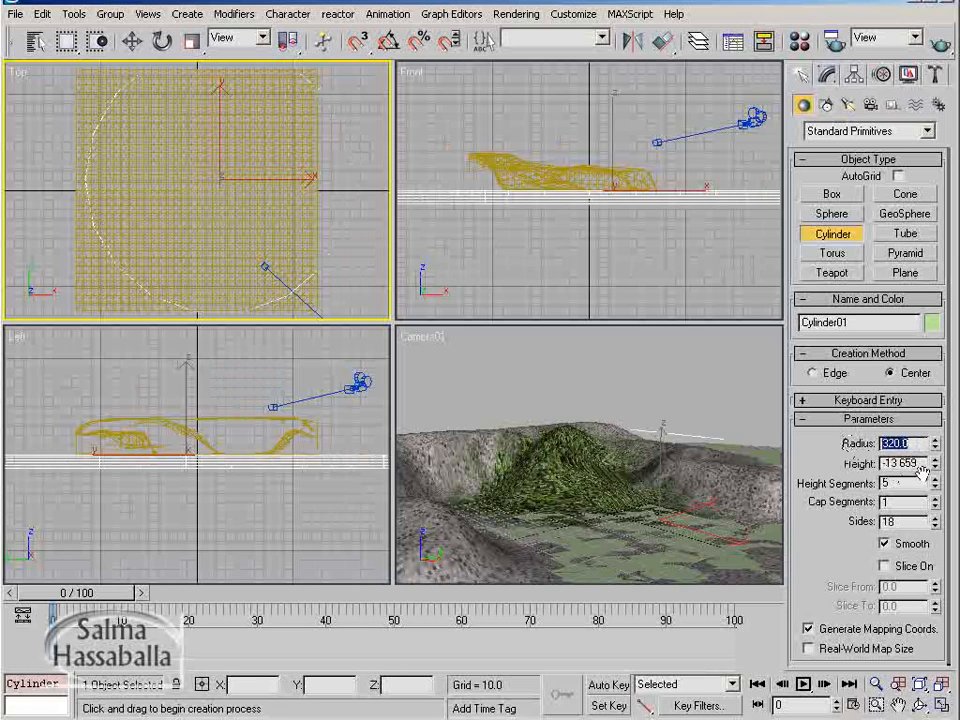
- Set the cylinder's height to 1 and its height segments to 1
key("Tab")
type("1")
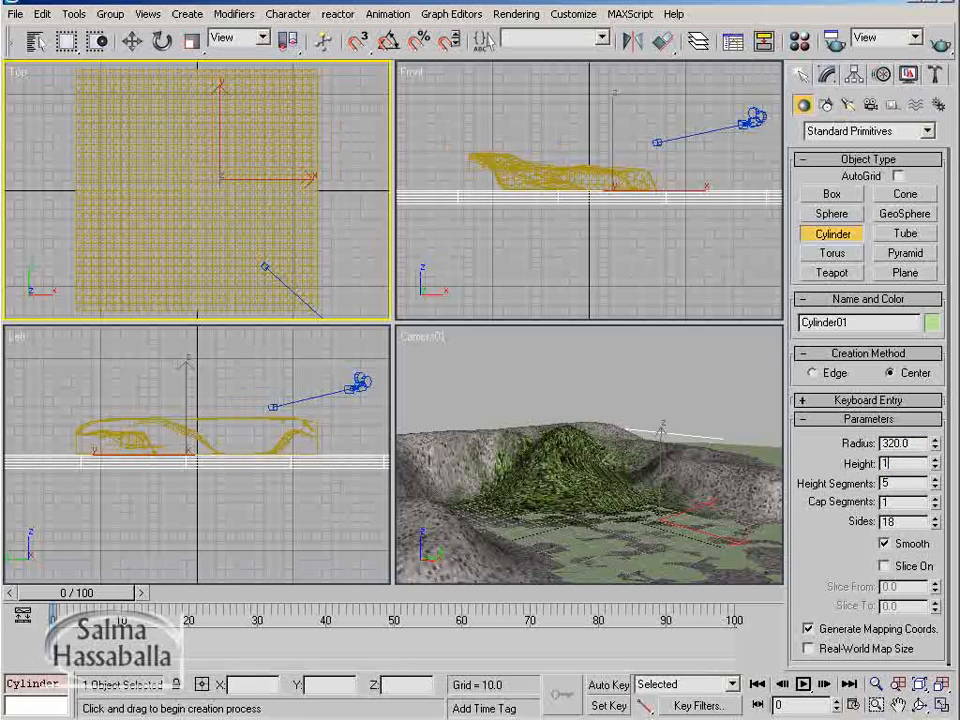
key("Return")
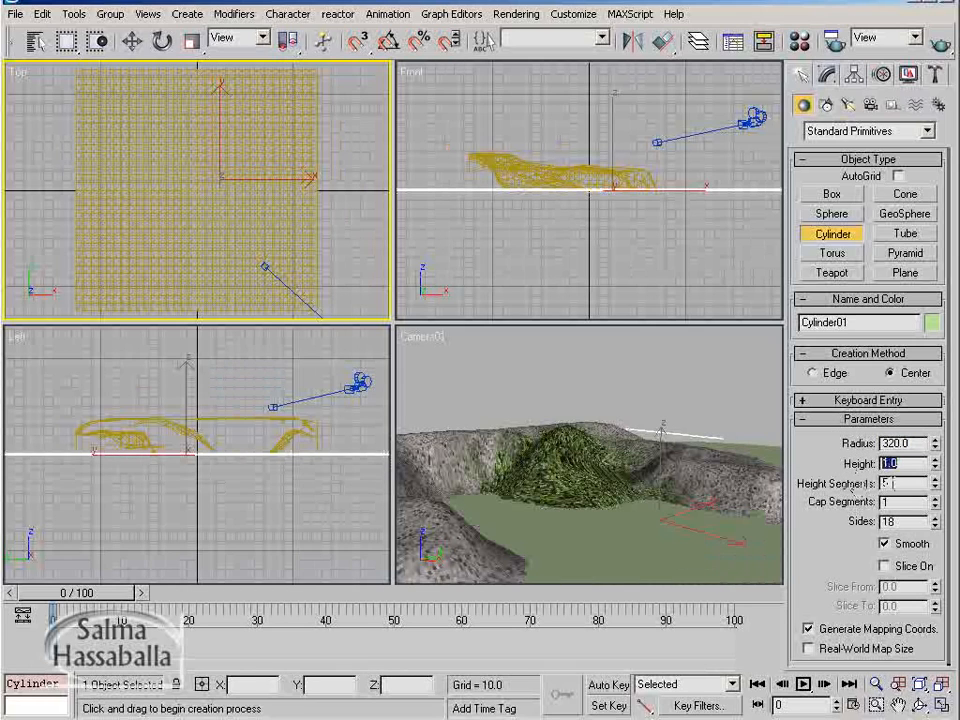
key("Tab")
type("1")
key("Return")
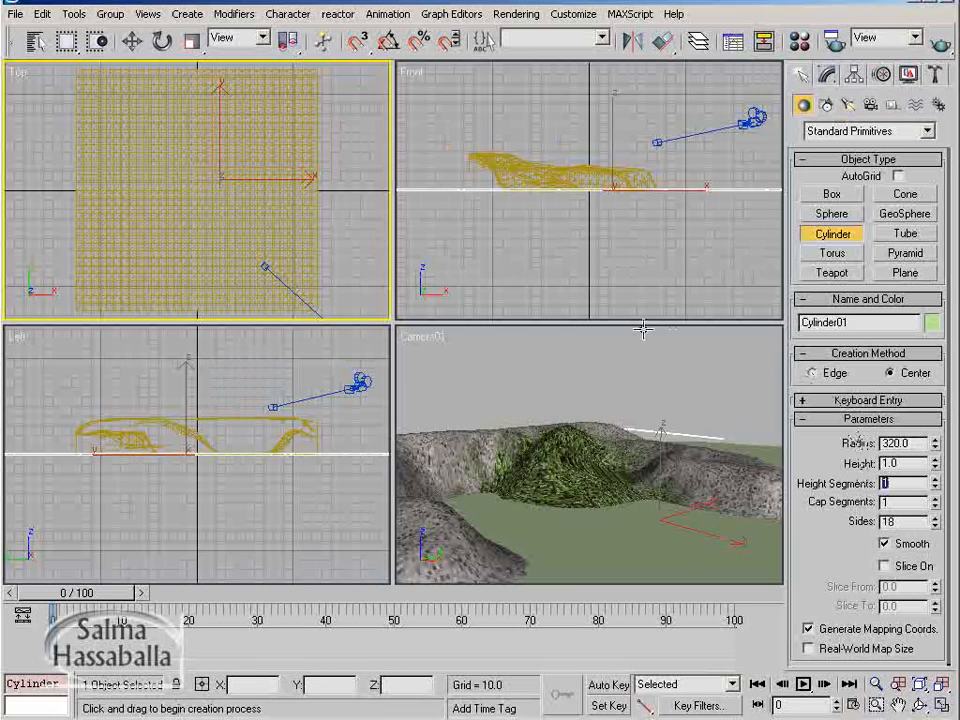
- Move the cylinder to X 300, Y 0 and rename it Sea_Surface
left_click(133, 41)
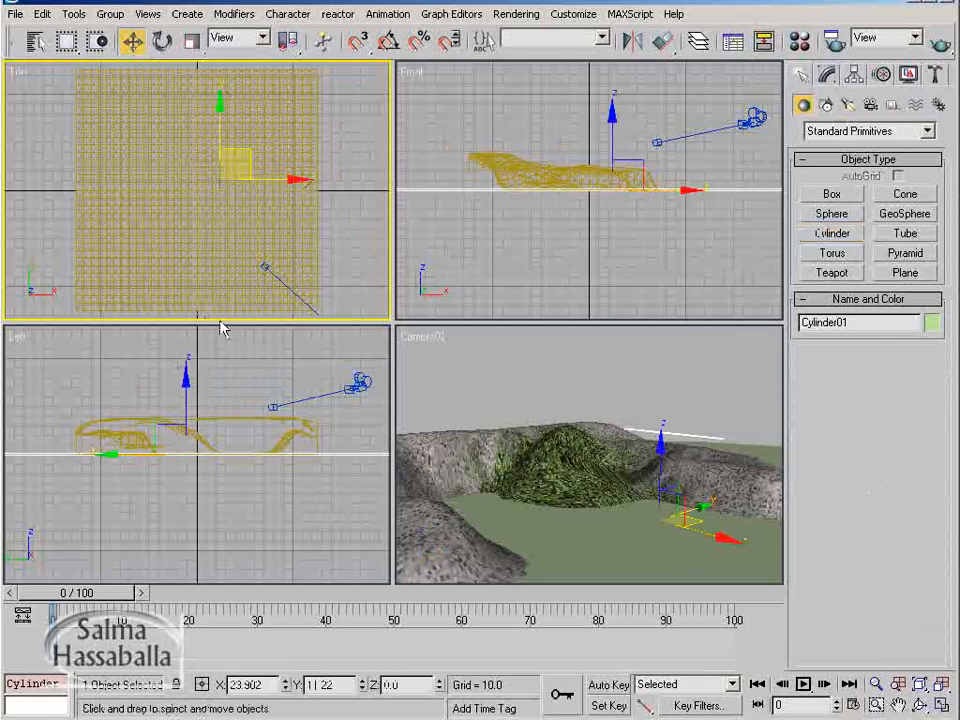
double_click(244, 684)
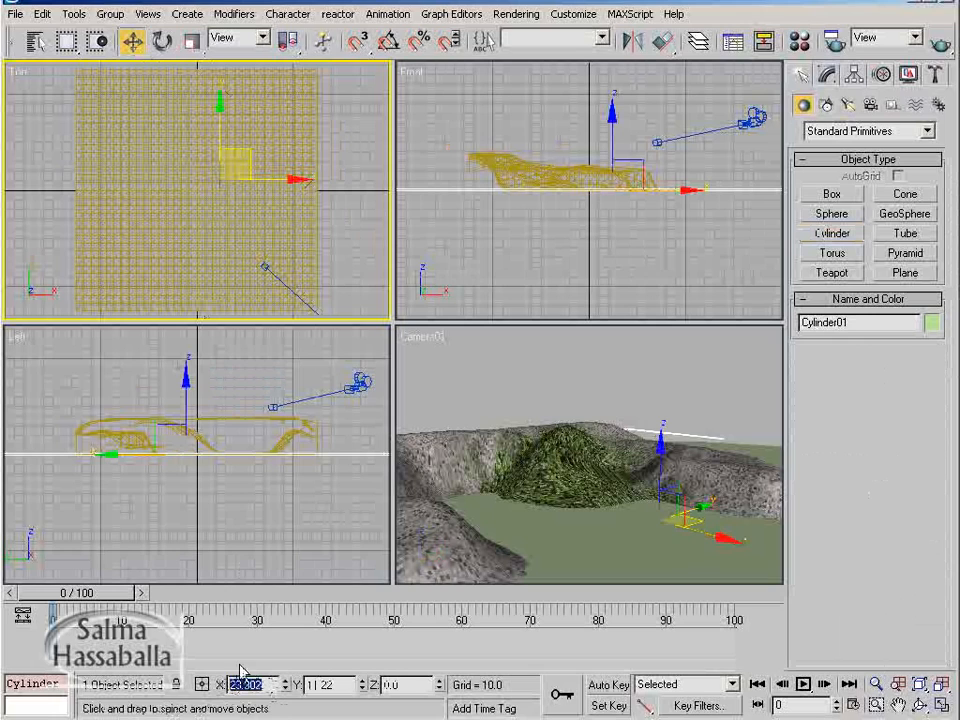
type("300")
key("Return")
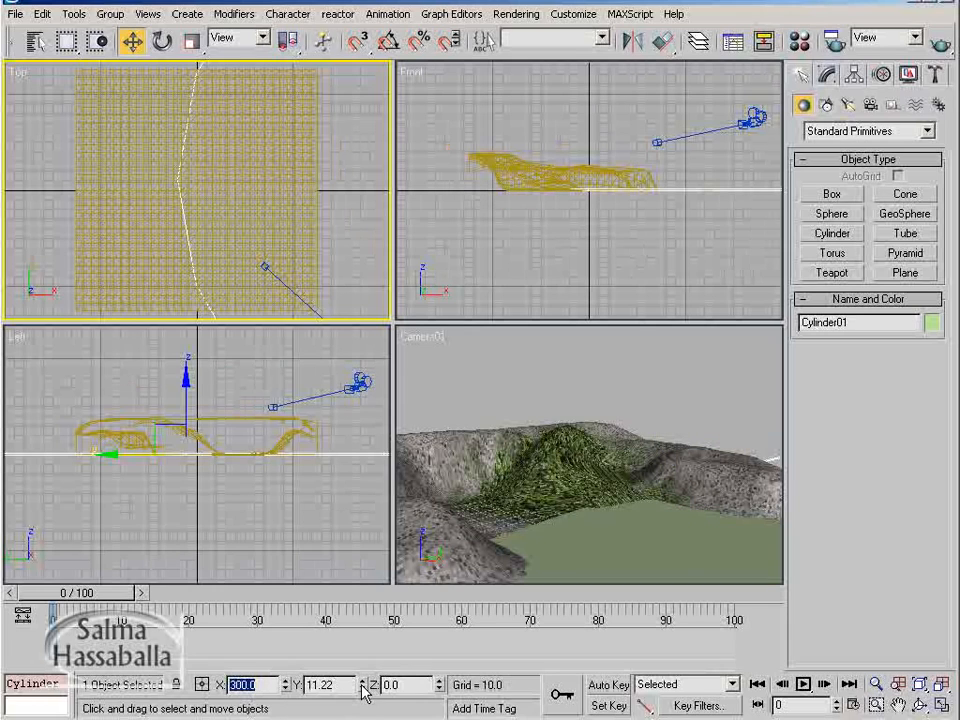
right_click(362, 688)
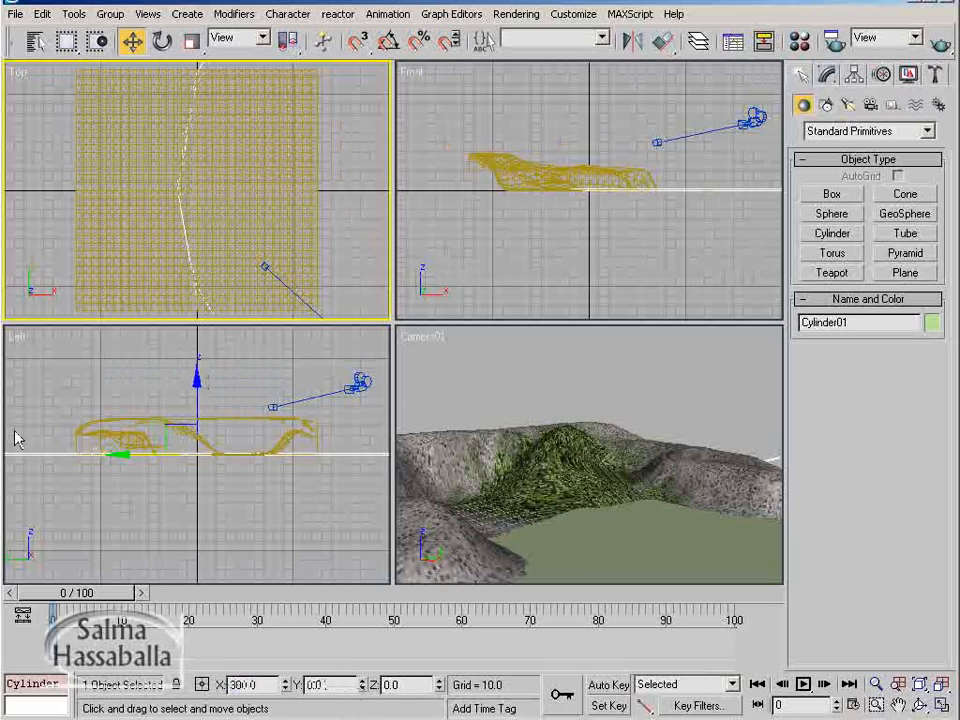
double_click(848, 322)
type("Sea_Surface")
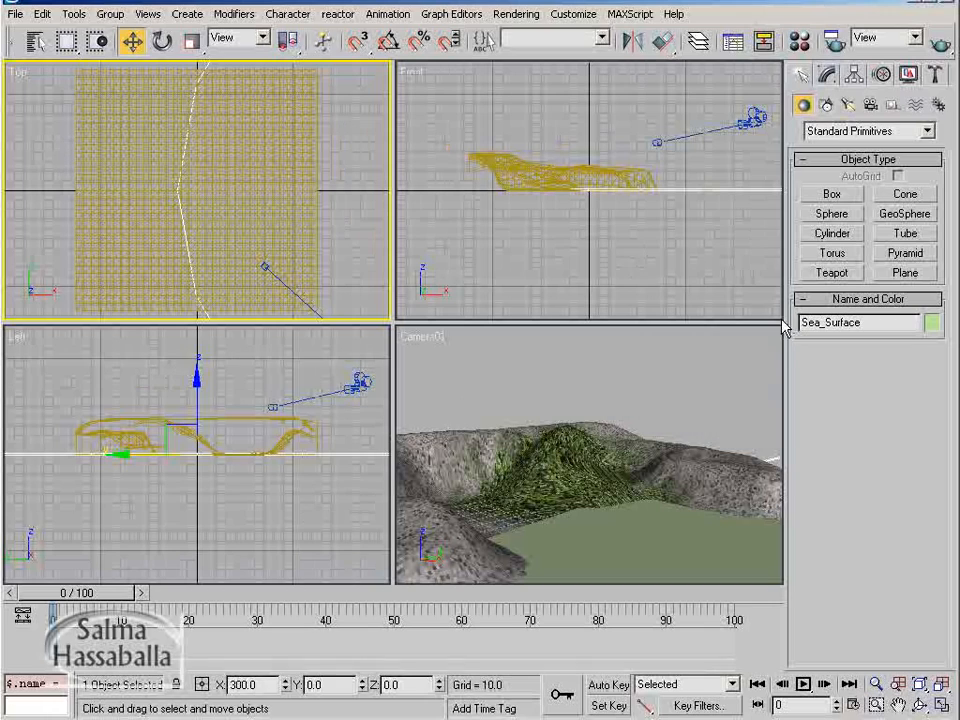
- Orbit Camera01 around the bay and move it in the Top viewport to about X 192, Y -140
right_click(686, 459)
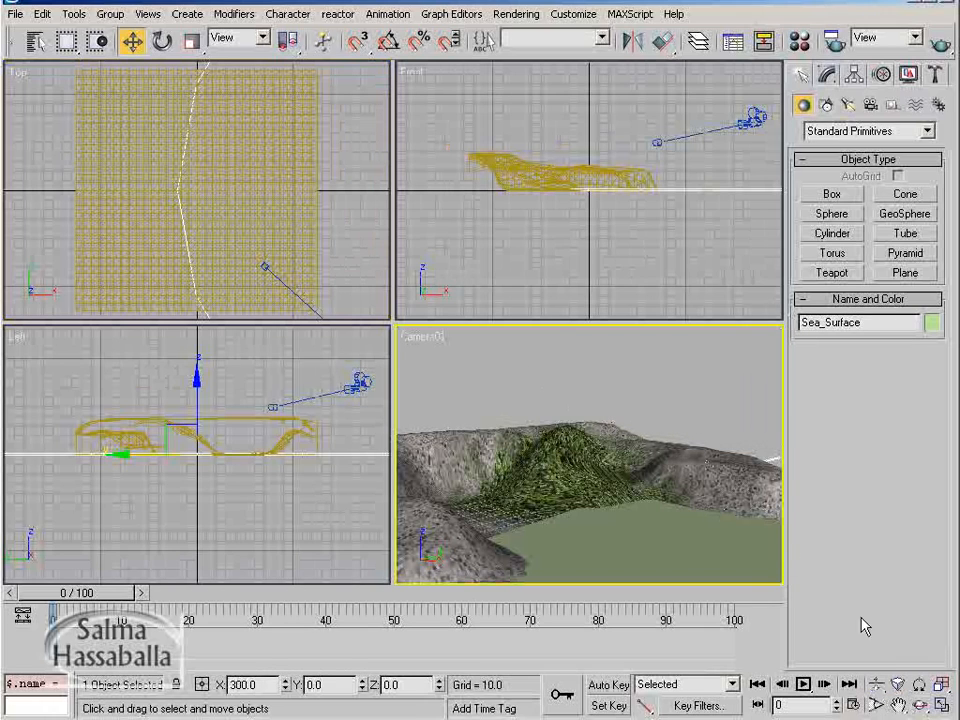
left_click(919, 705)
left_click_drag(592, 548, 557, 497)
right_click(372, 303)
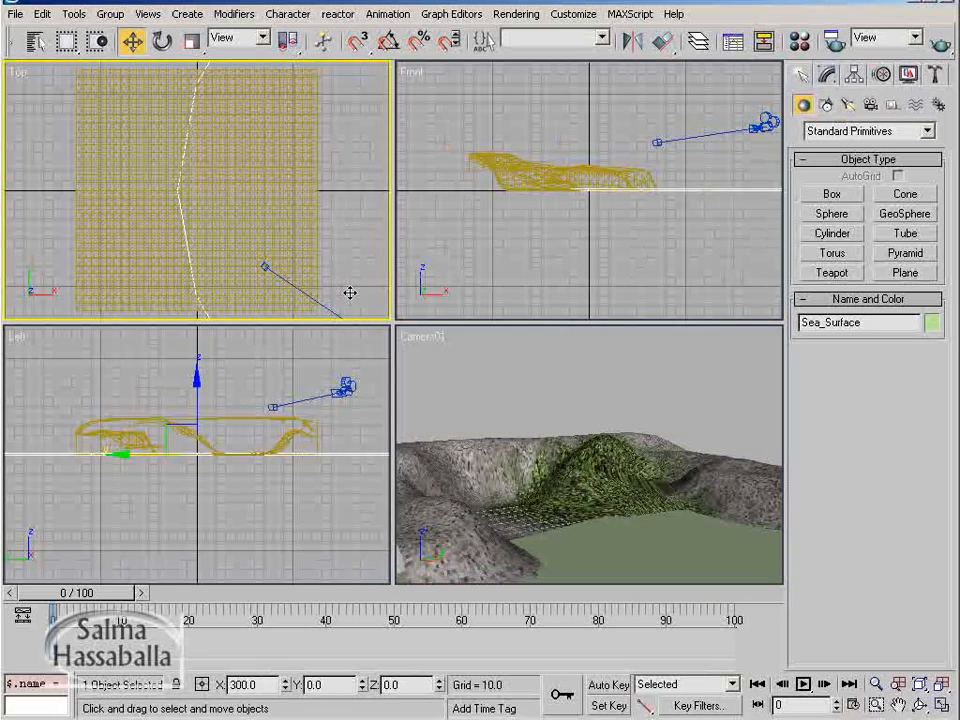
middle_click_drag(322, 274, 214, 174)
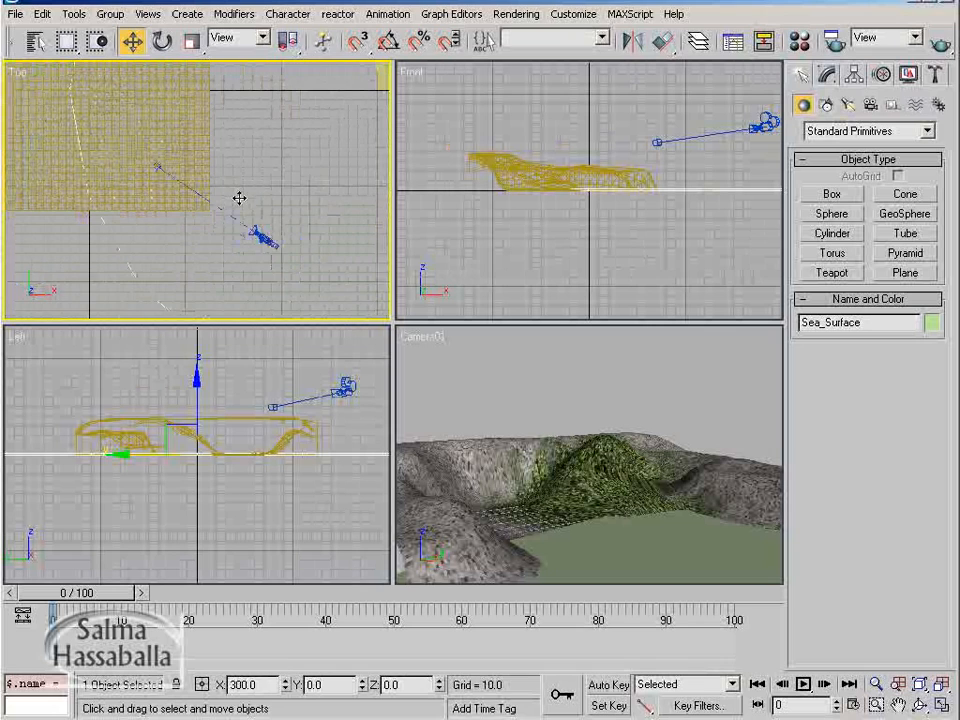
left_click(273, 244)
left_click_drag(297, 226, 304, 212)
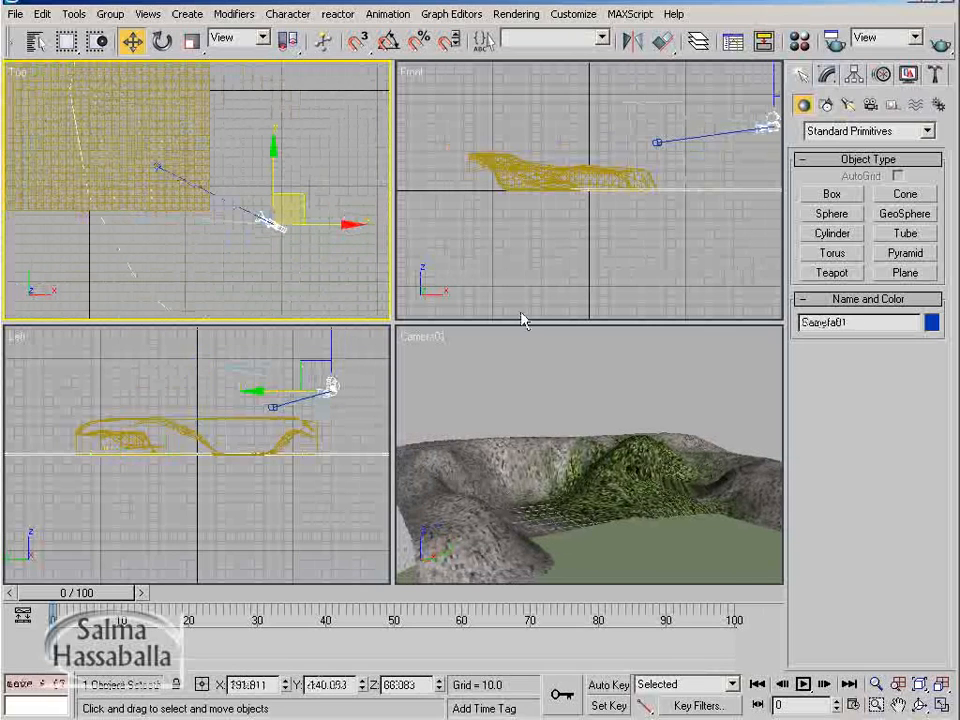
- Truck and orbit Camera01 to reframe the bay, placing the camera at about X 188, Y -148, Z 53
right_click(585, 456)
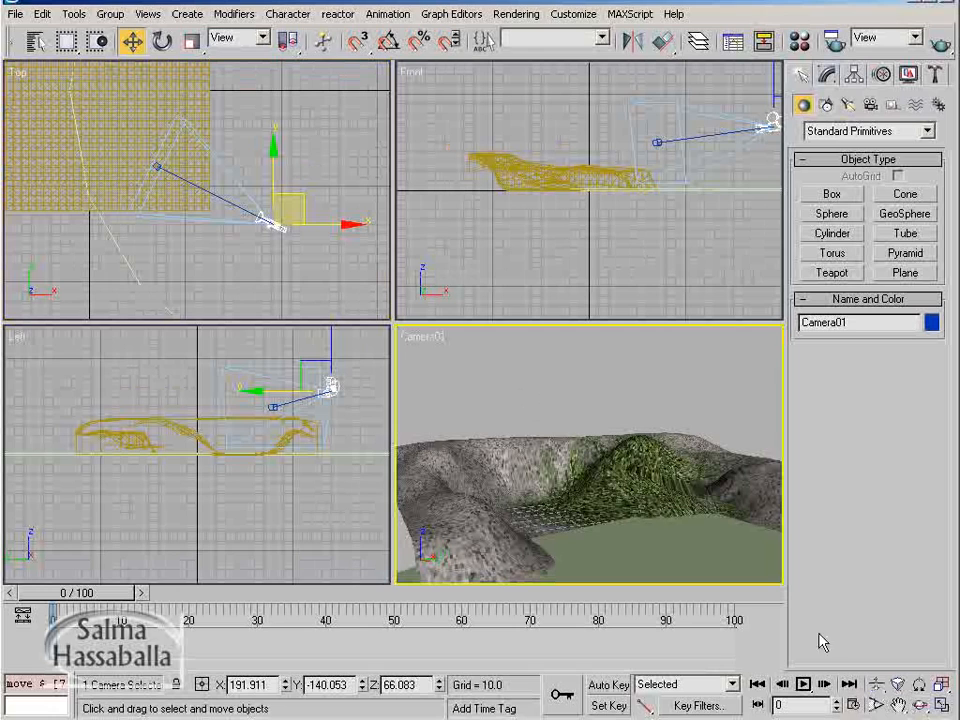
left_click(898, 703)
left_click_drag(621, 510, 593, 518)
left_click(921, 705)
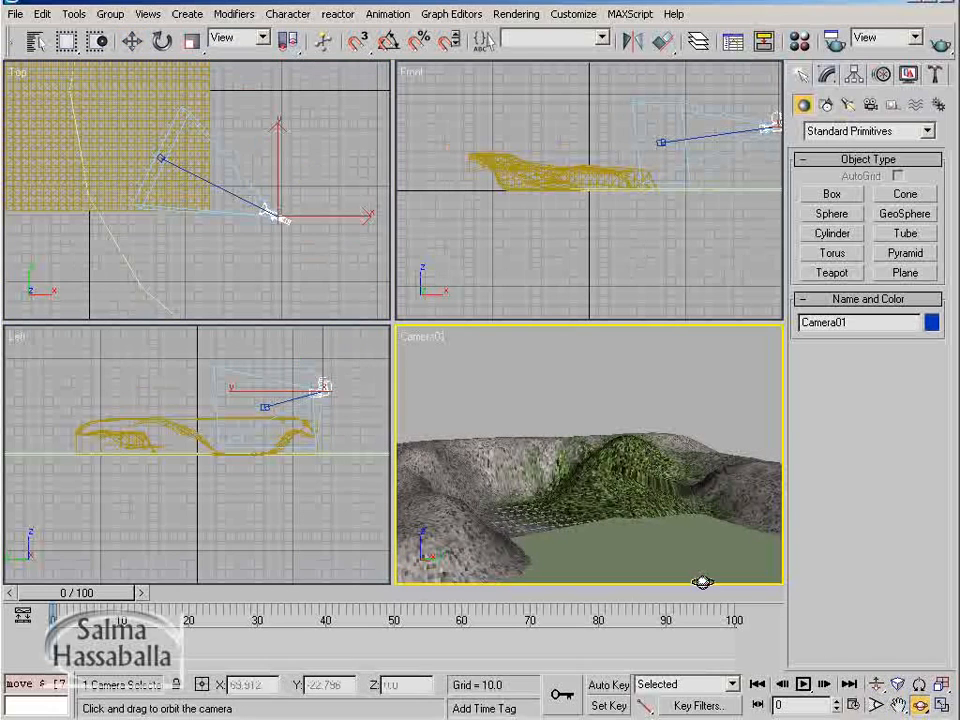
mouse_move(677, 549)
left_mouse_down()
mouse_move(690, 551)
mouse_move(690, 540)
left_mouse_up()
left_click(898, 703)
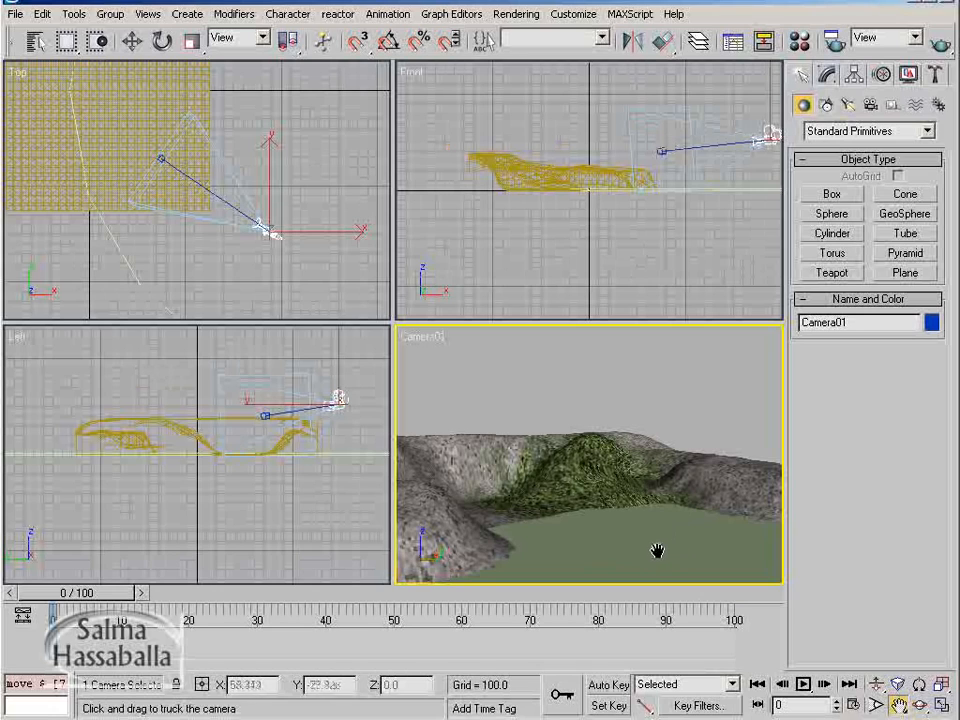
key("w")
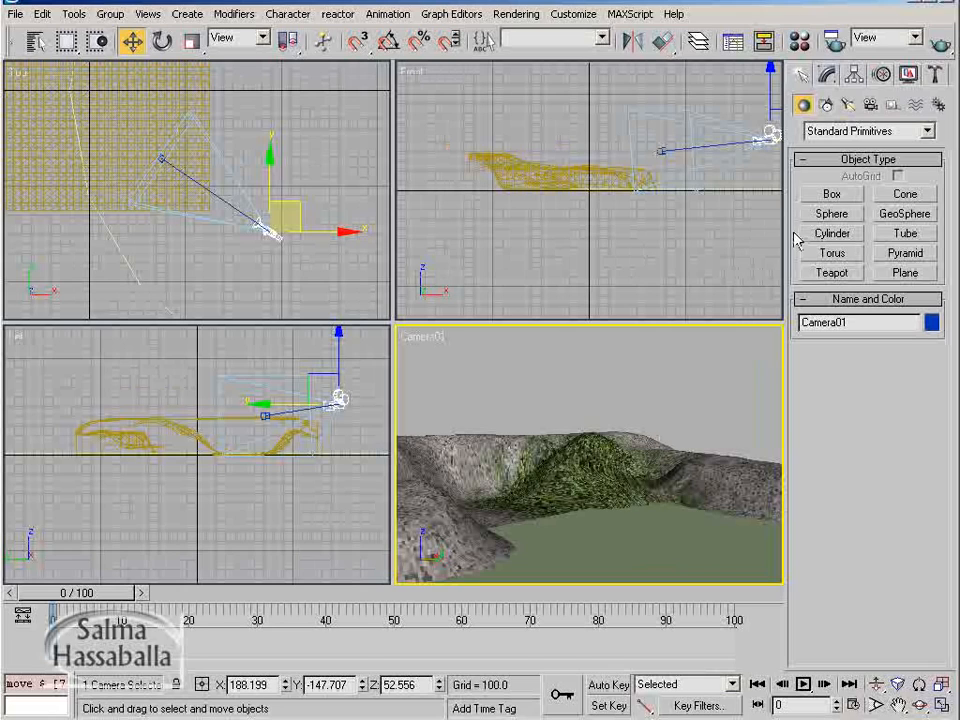
- Create a target directional light behind the terrain aimed at its far right part, and raise the light to about Z 70
left_click(849, 108)
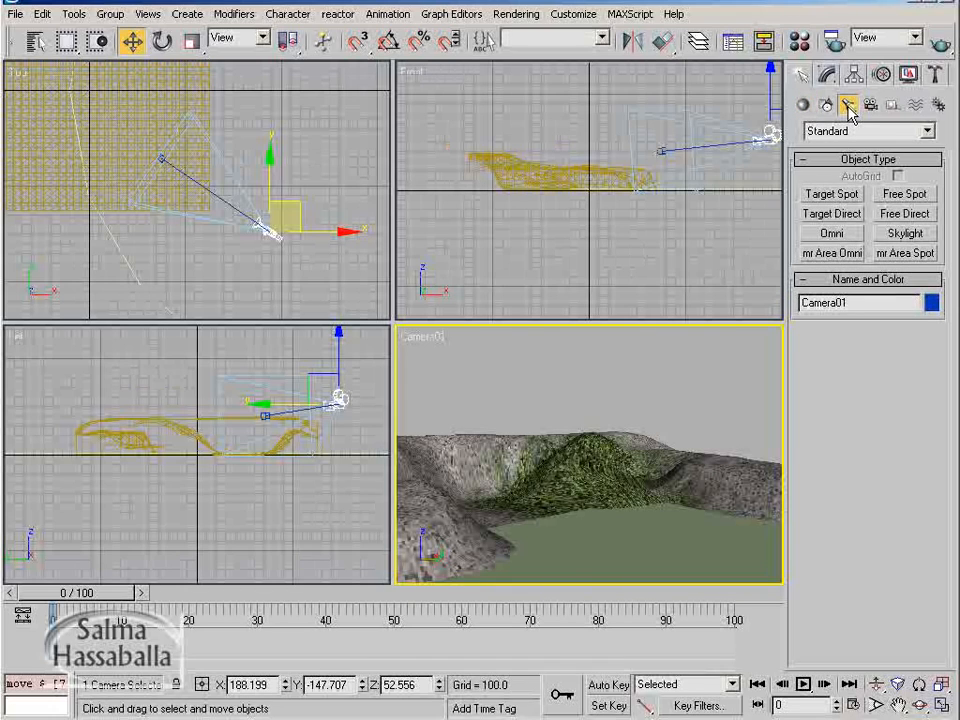
left_click(843, 216)
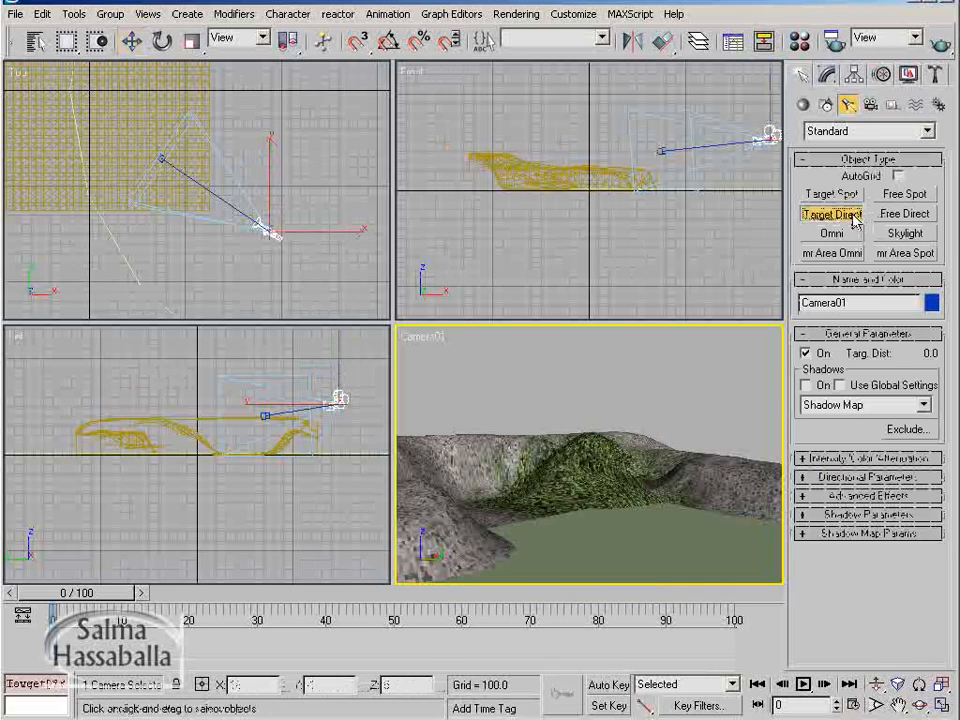
middle_click_drag(372, 184, 332, 313)
scroll(320, 259, "down", 2)
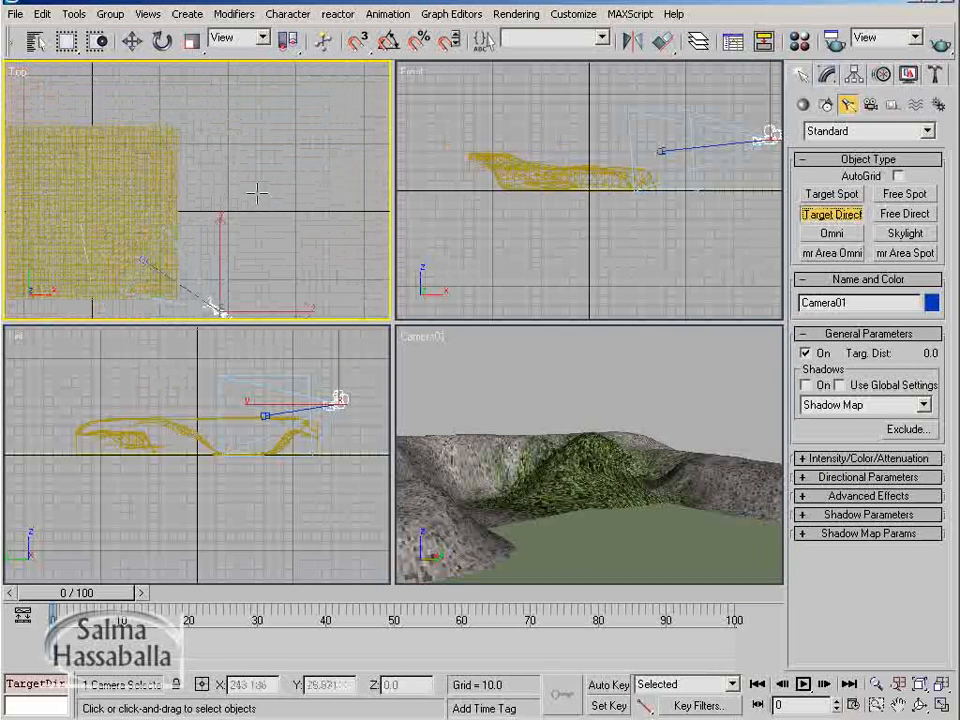
left_click_drag(176, 98, 121, 170)
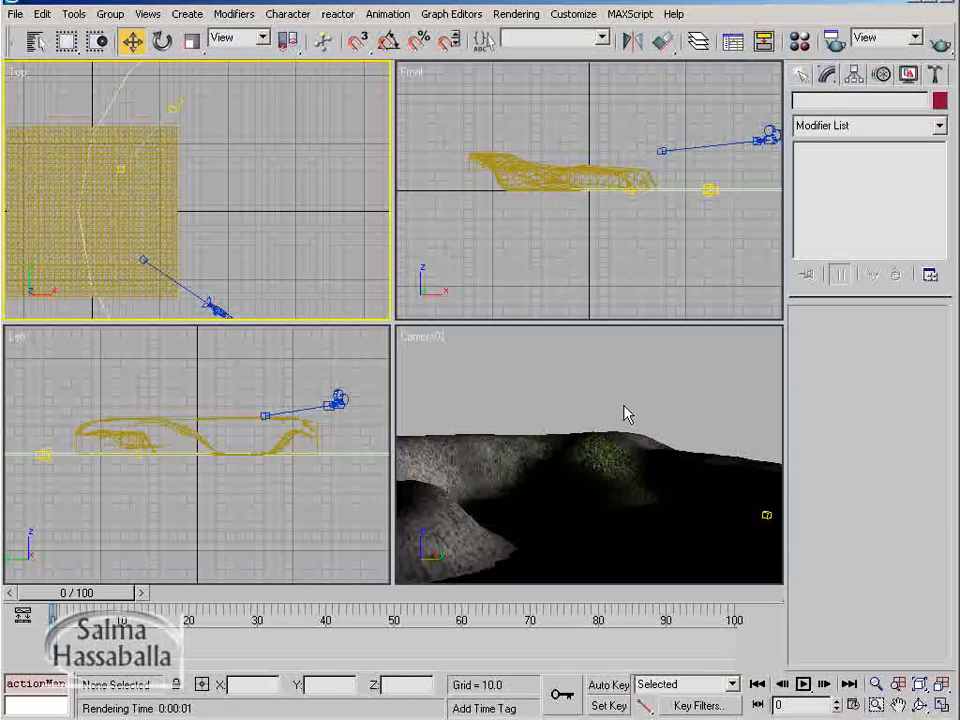
left_click(709, 190)
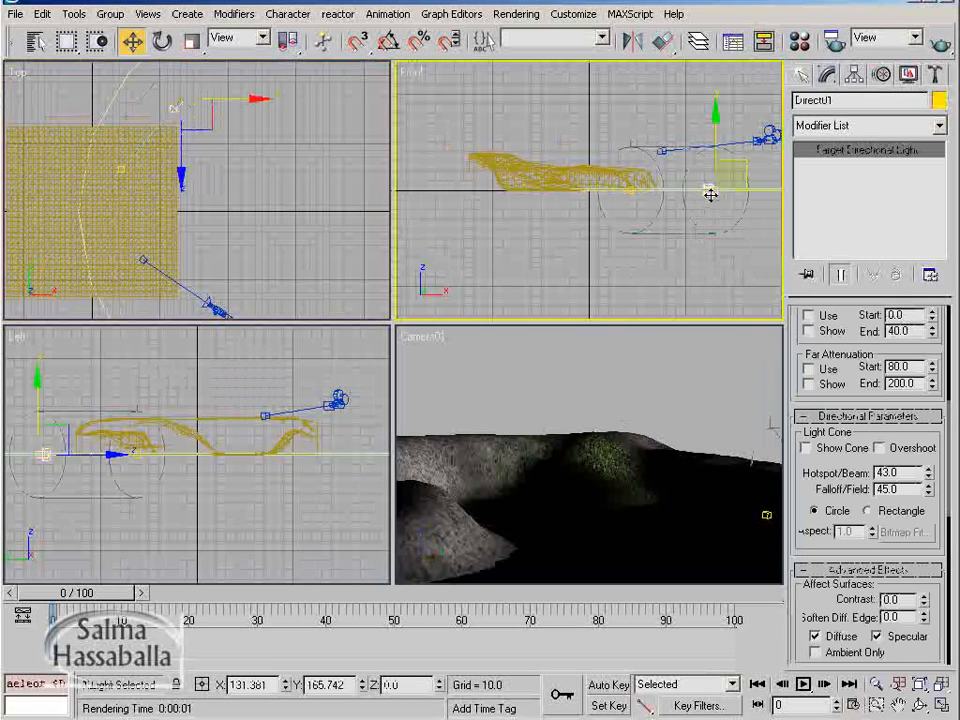
left_click_drag(711, 194, 744, 122)
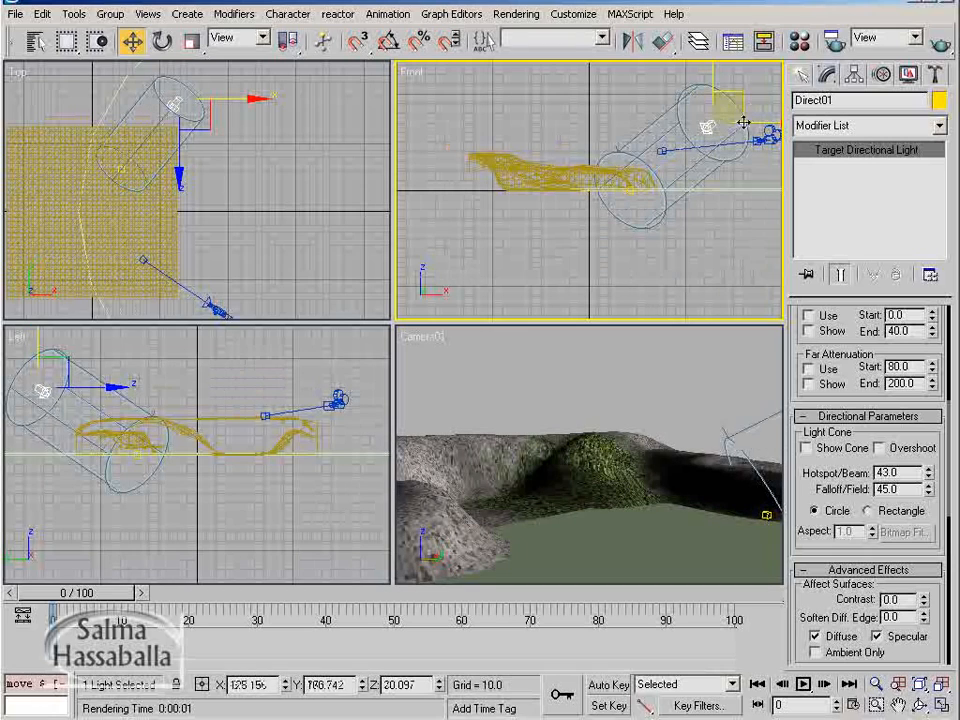
- Render the Camera01 view to check the directional light's coverage
right_click(645, 415)
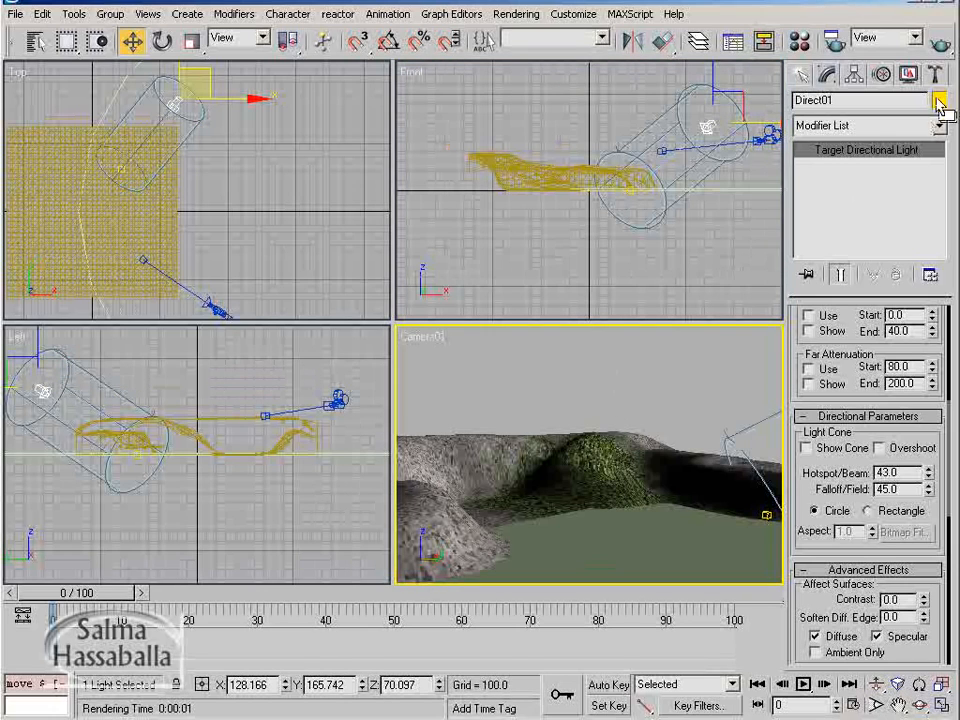
left_click(938, 48)
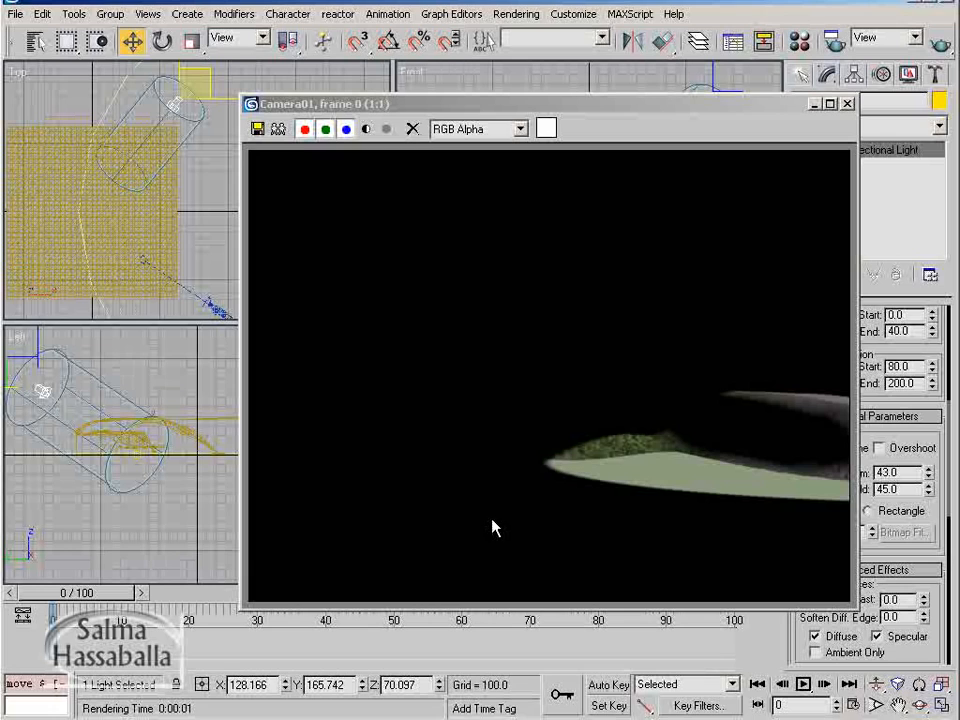
left_click(846, 103)
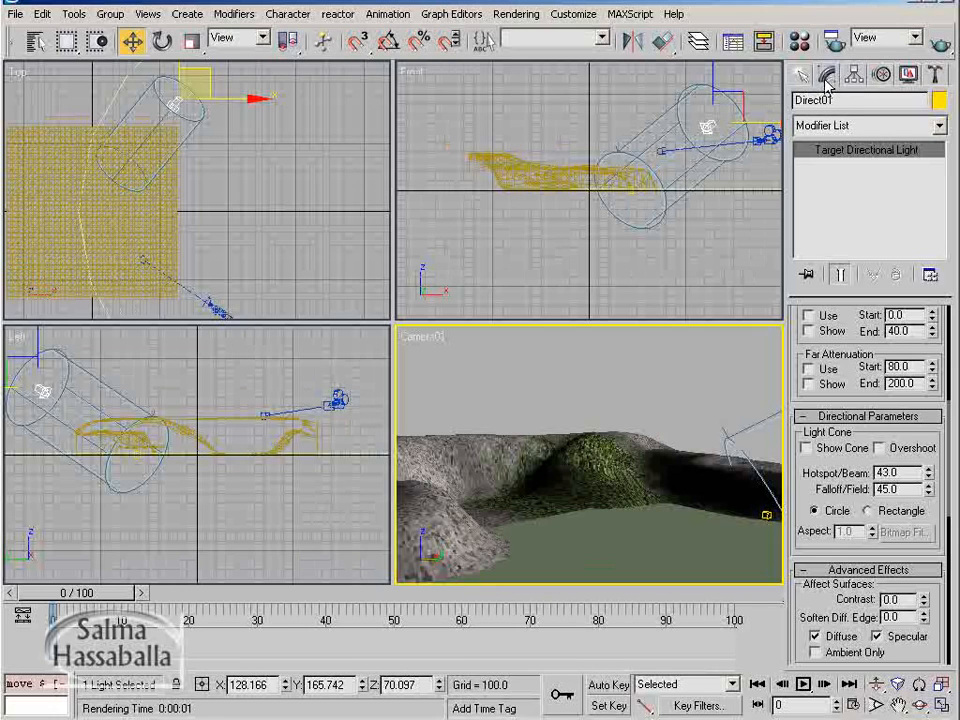
- Enable Overshoot on the directional light and set its color to a pale warm orange, RGB 252, 241, 229
left_click_drag(887, 437, 875, 412)
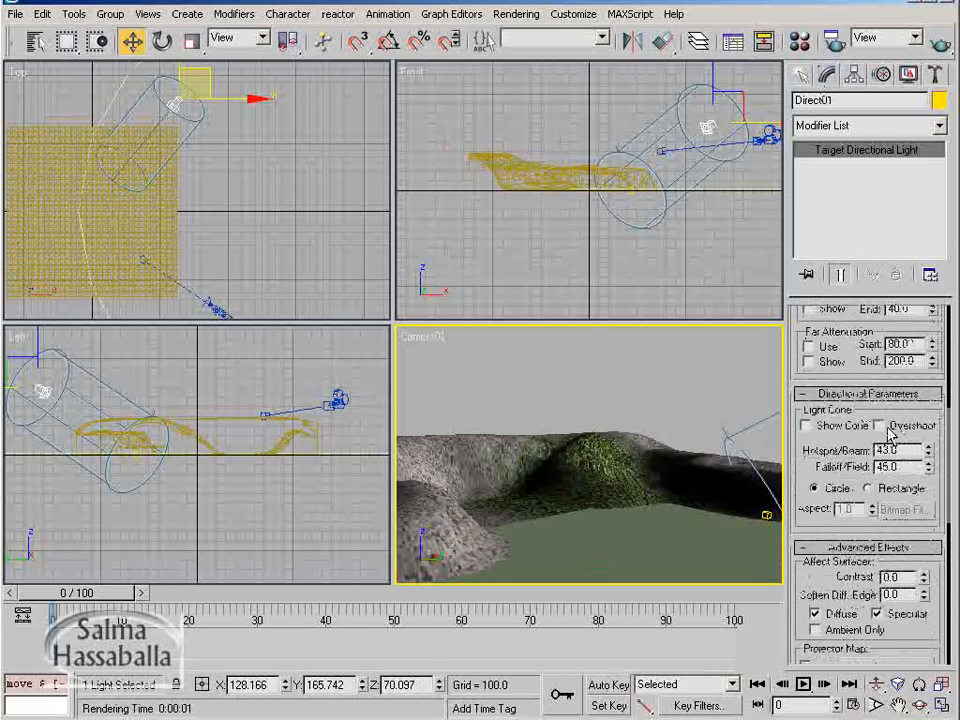
left_click(880, 426)
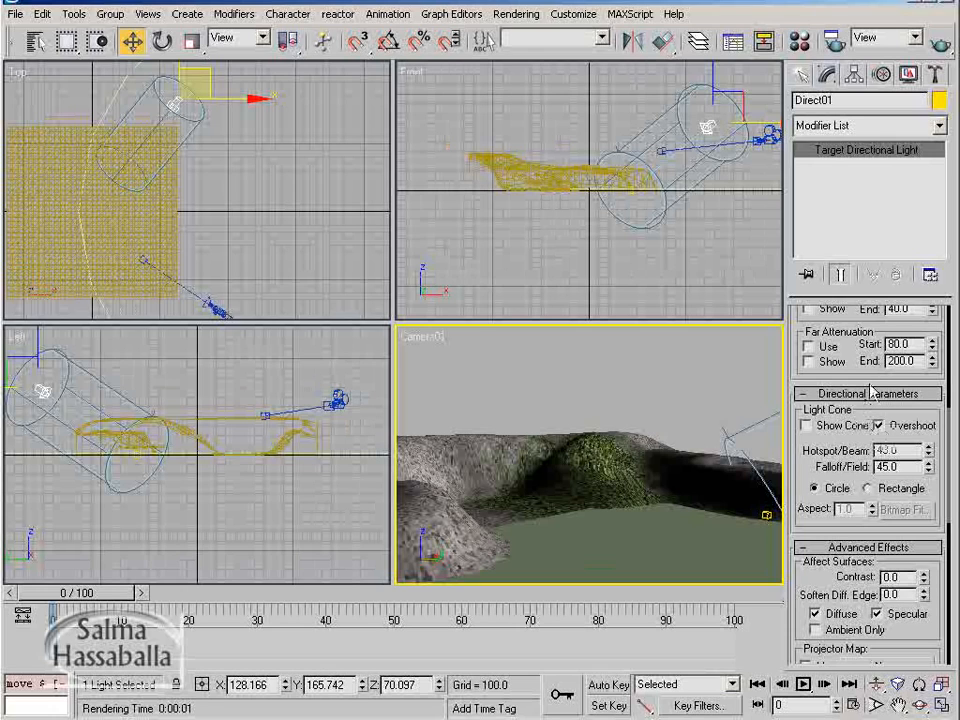
left_click_drag(847, 350, 844, 483)
left_click_drag(804, 347, 805, 472)
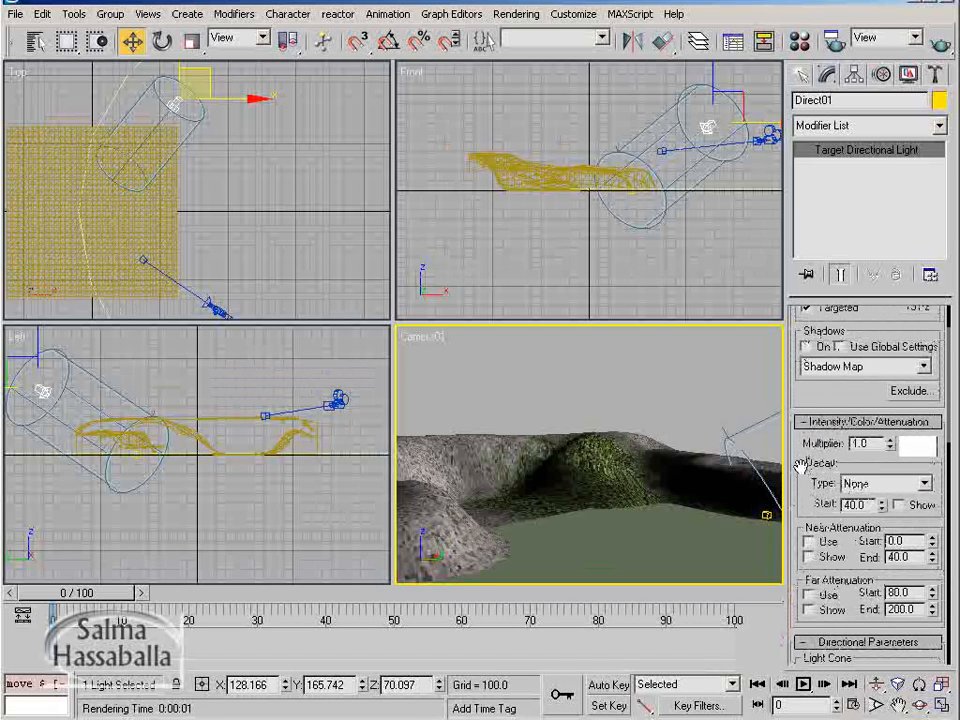
left_click(918, 447)
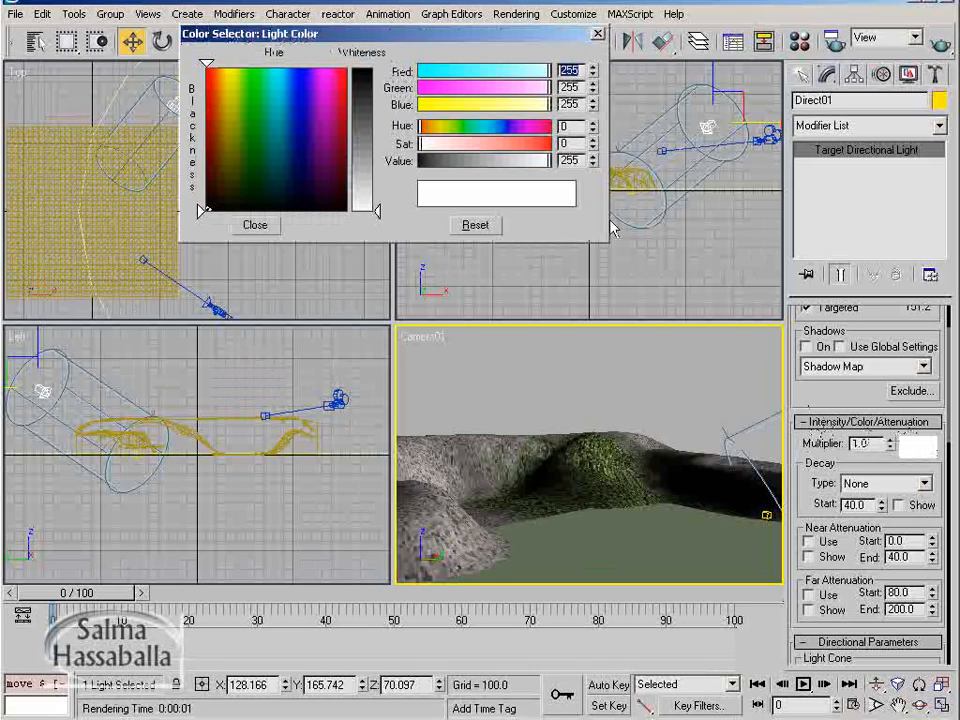
left_click(221, 84)
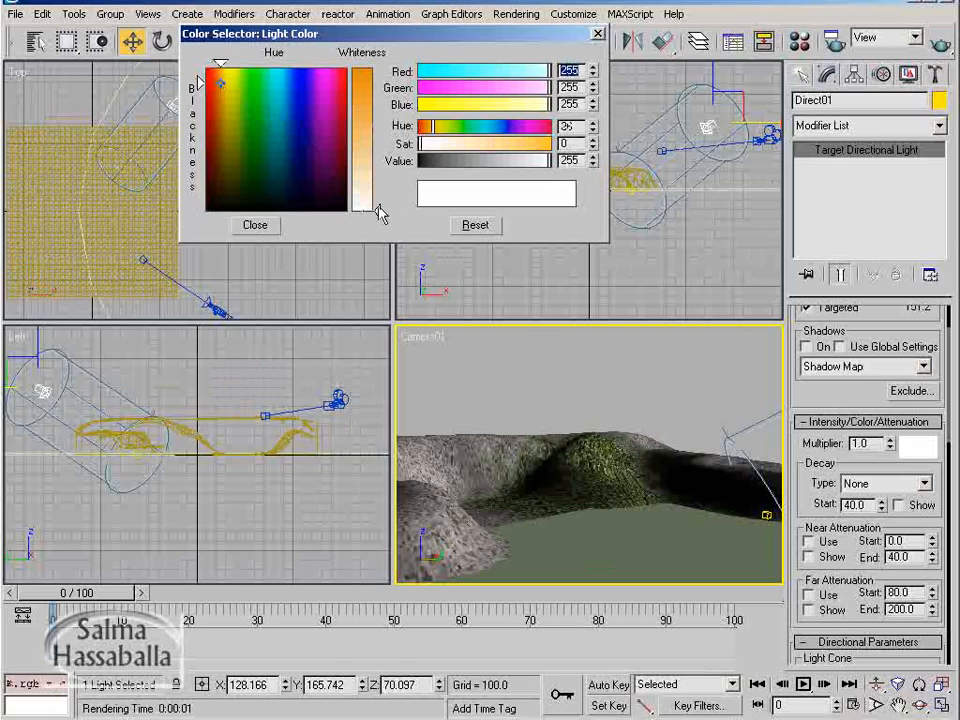
left_click_drag(378, 210, 379, 192)
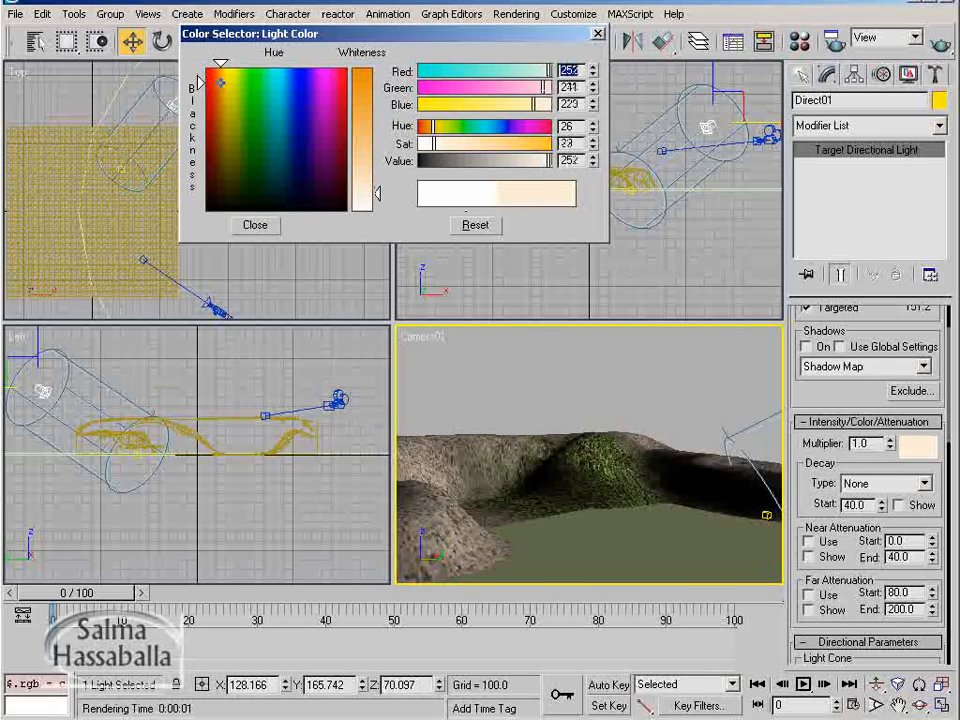
left_click(251, 230)
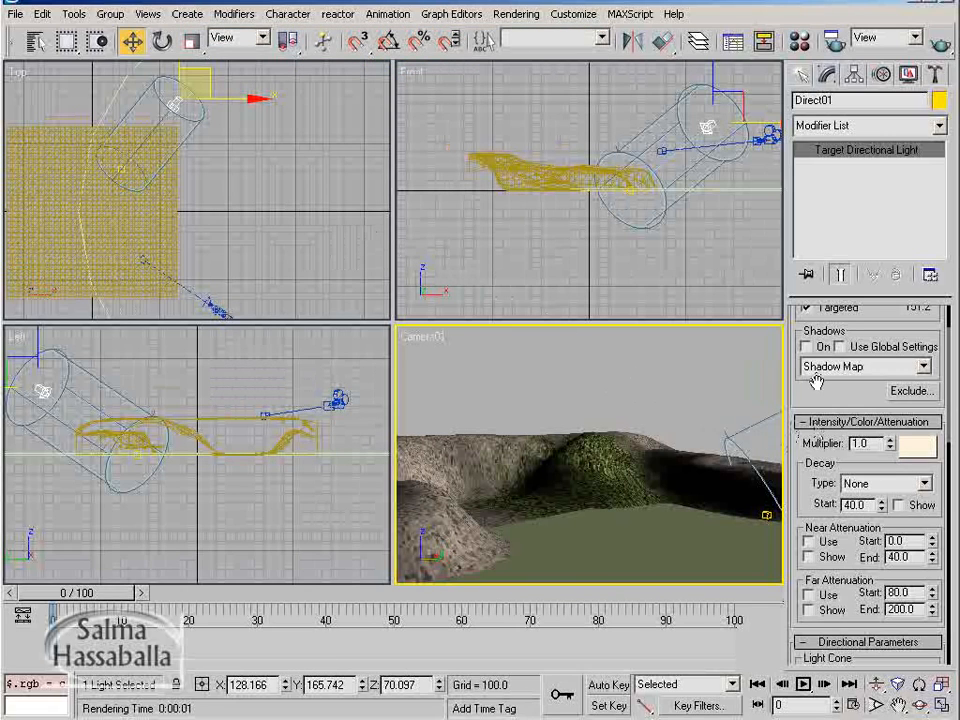
- Turn on shadows for the directional light and render the Camera01 view to check them
scroll(812, 445, "up", 3)
left_click(807, 414)
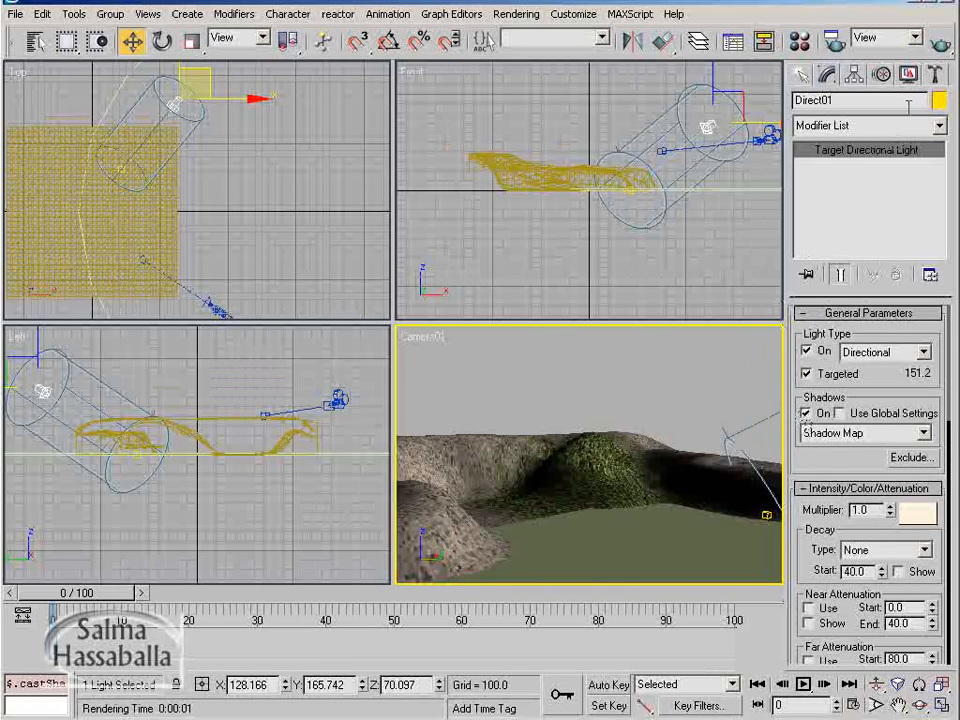
left_click(940, 42)
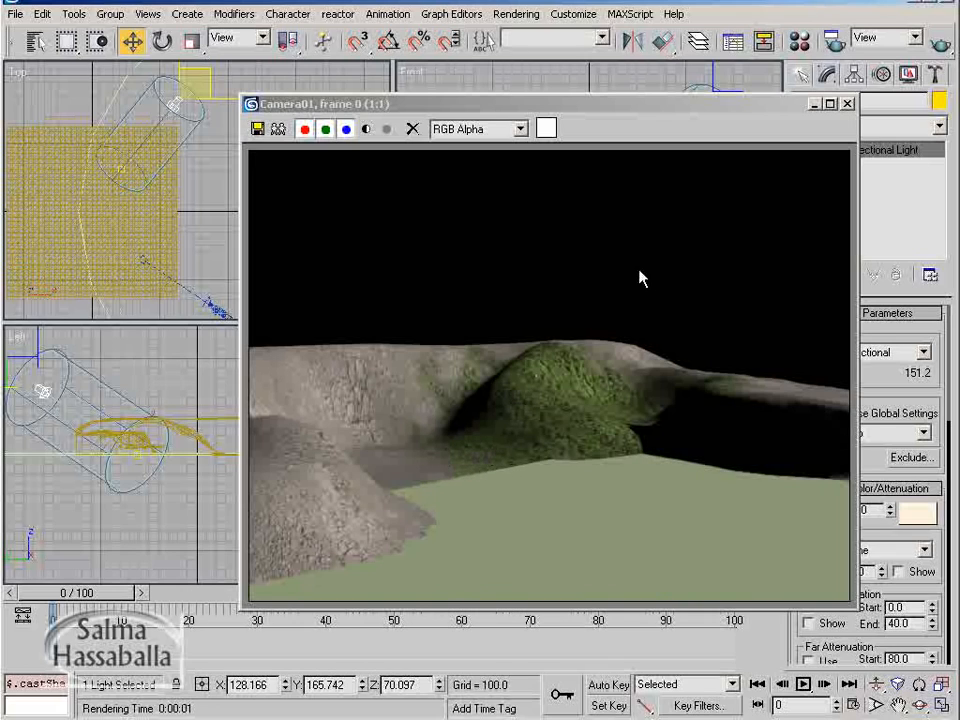
left_click(848, 104)
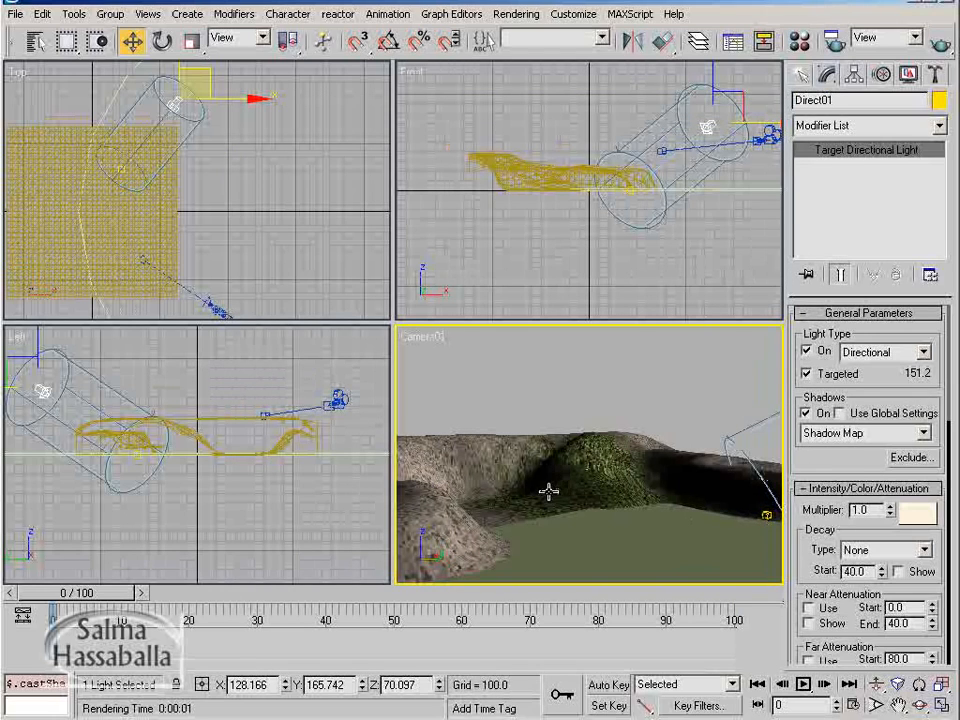
- Widen the directional light's falloff until its cone encloses the whole terrain, and render the Camera01 view to check it
left_click_drag(818, 548, 826, 287)
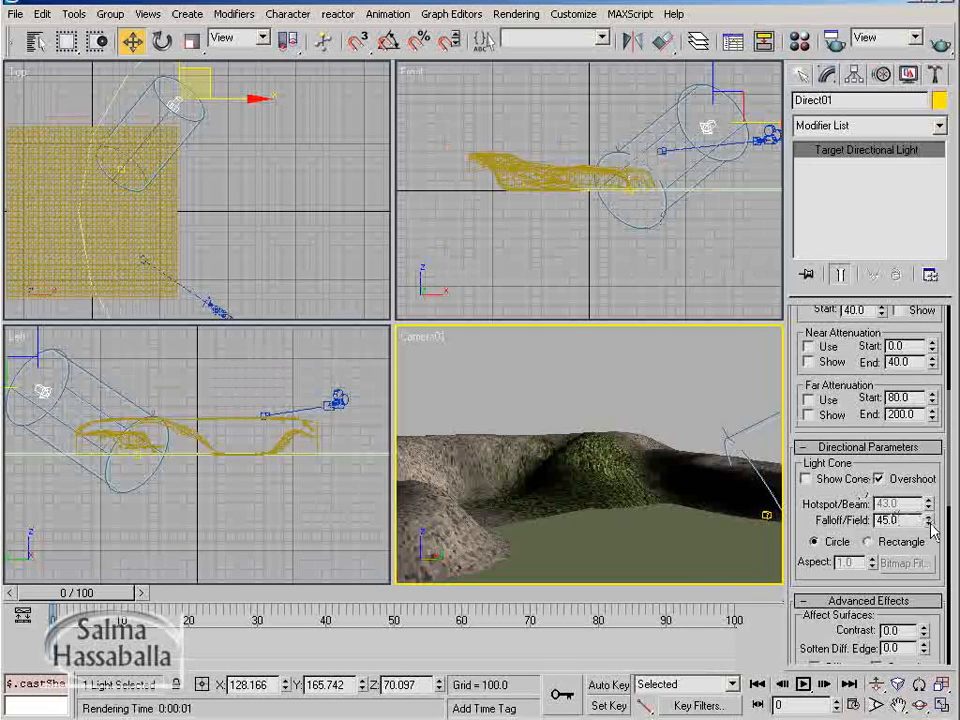
left_click_drag(930, 527, 933, 389)
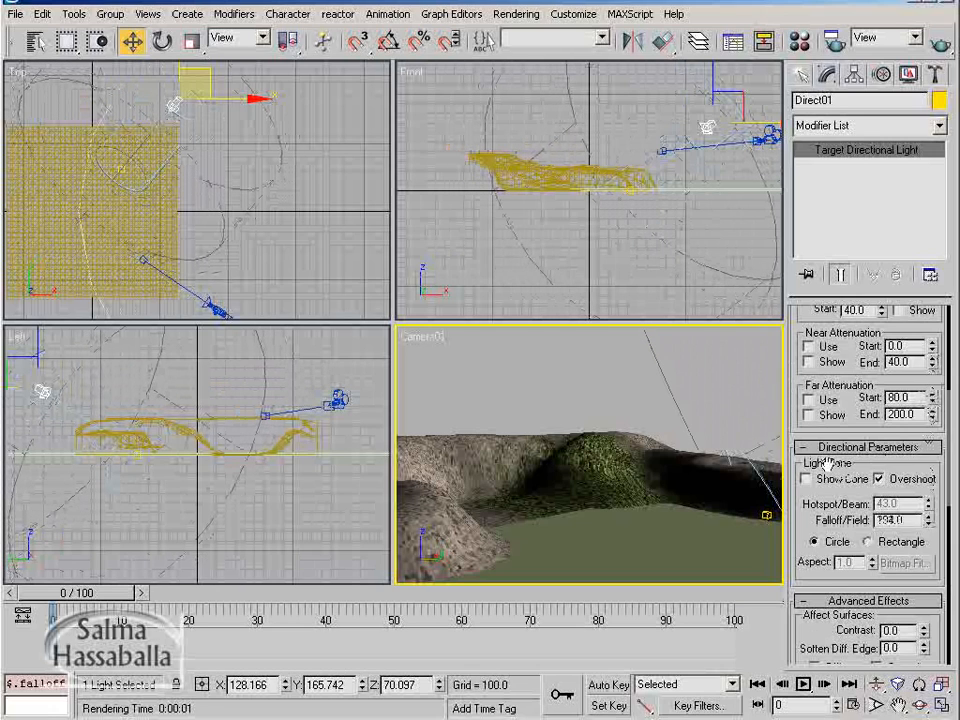
left_click(940, 44)
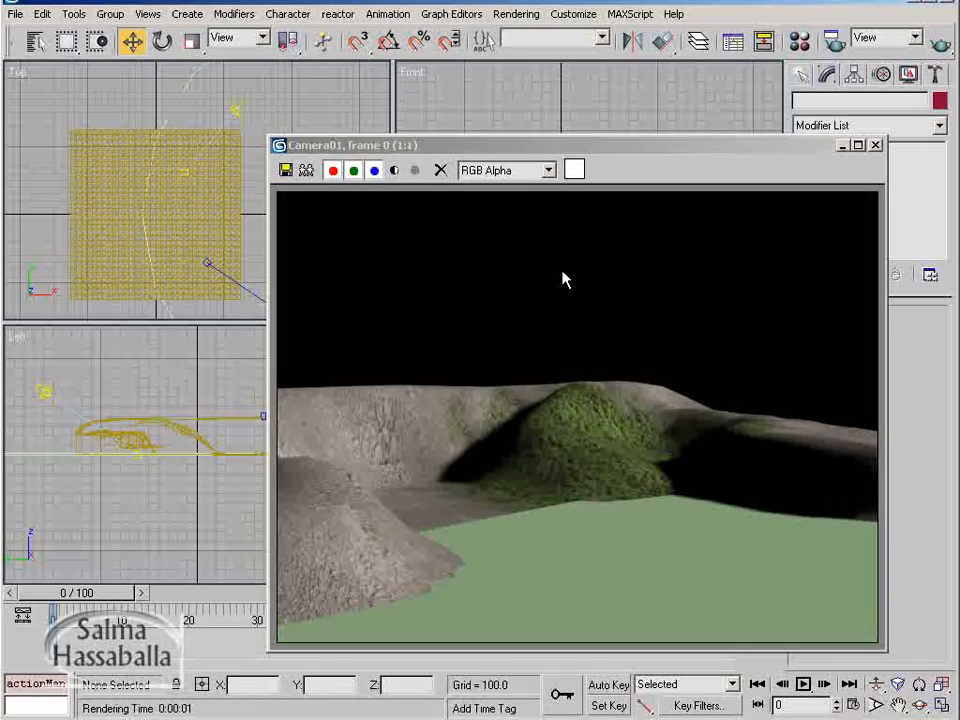
left_click(876, 147)
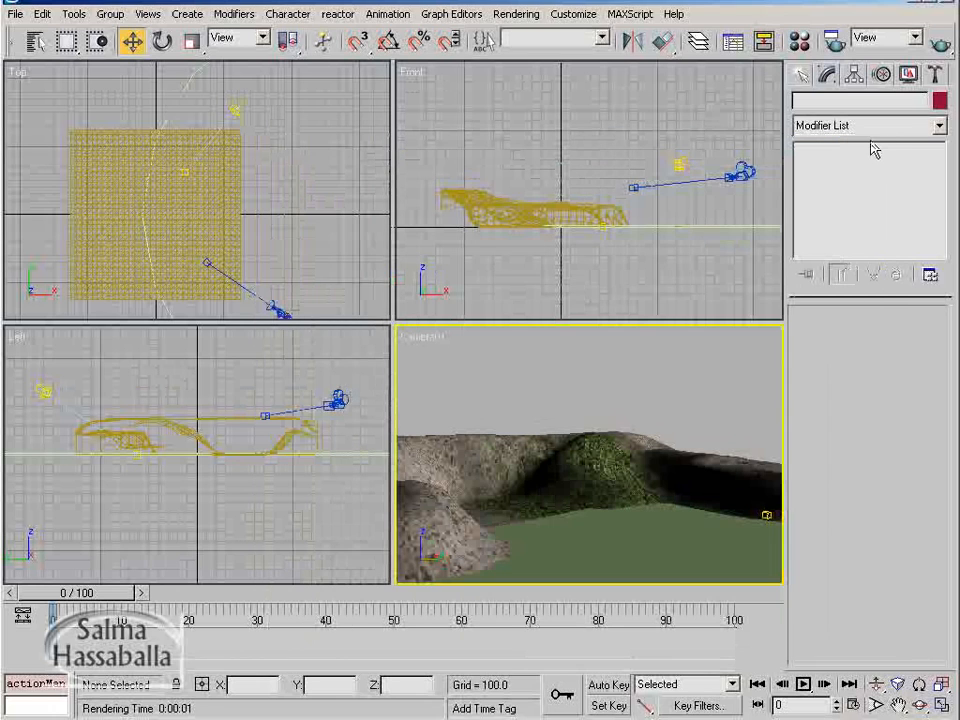
- Create an omni light near the terrain's front edge at about X 40, Y -107, and raise it to about Z 83
left_click(800, 76)
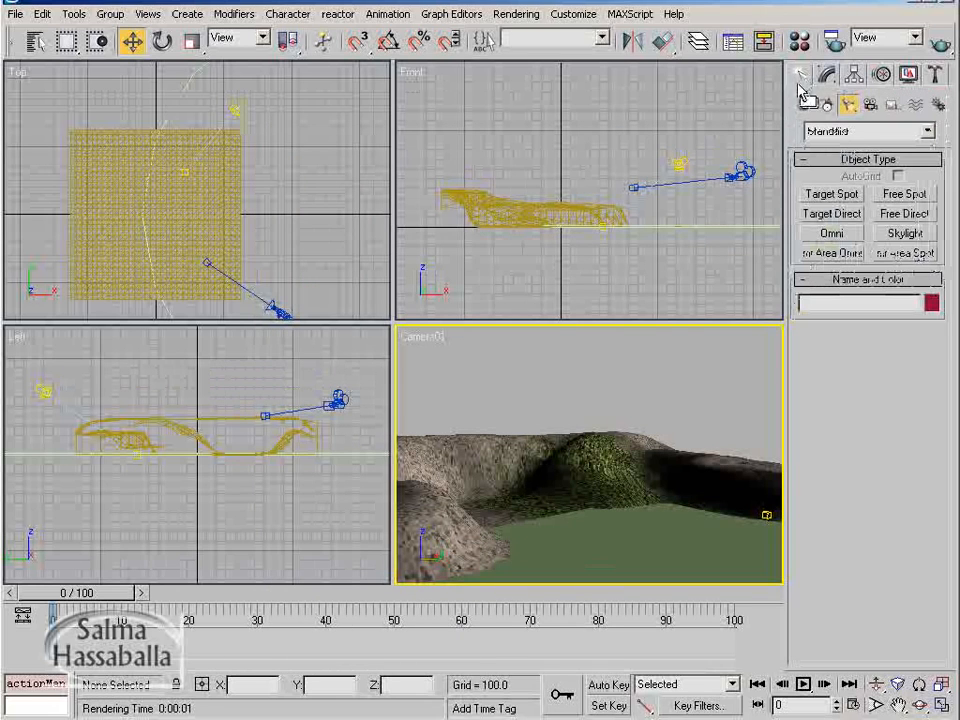
left_click(836, 234)
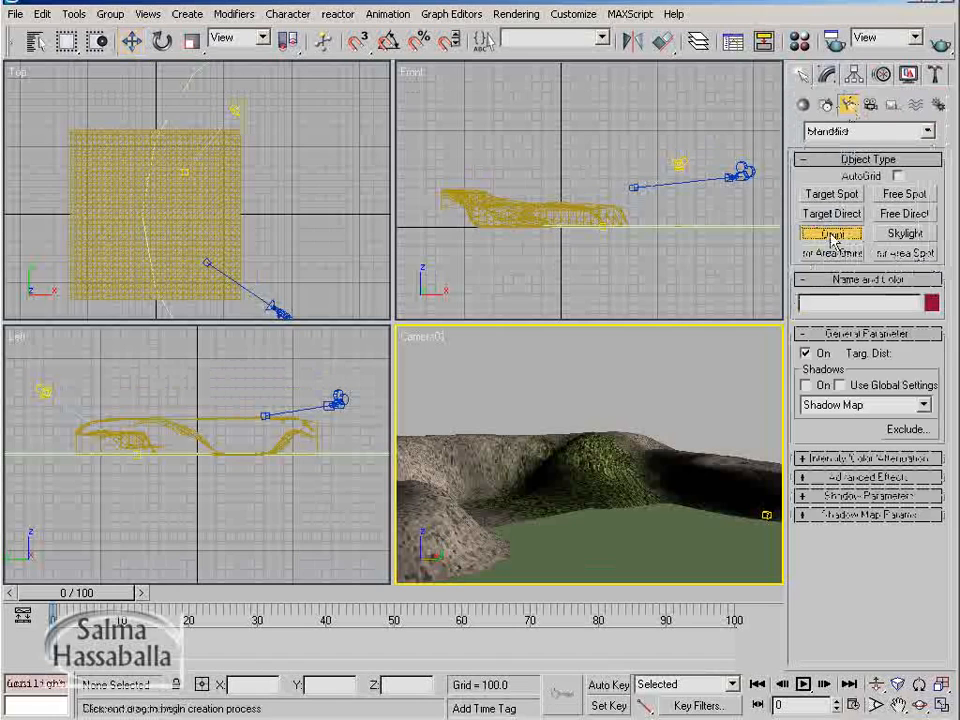
left_click(183, 284)
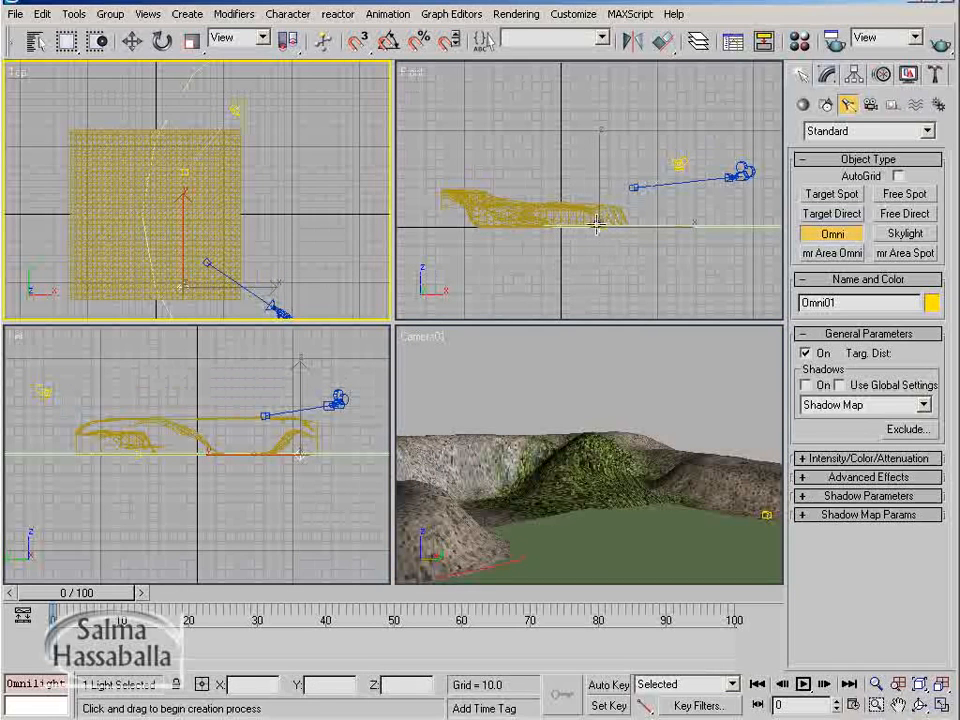
left_click(132, 42)
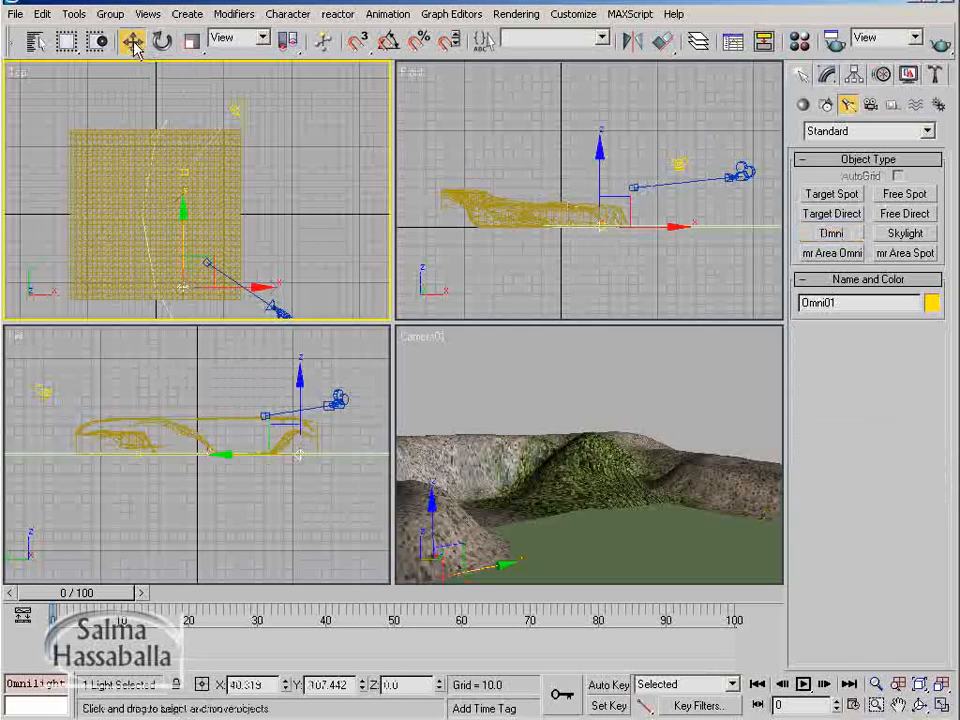
left_click(601, 163)
left_click_drag(599, 163, 600, 83)
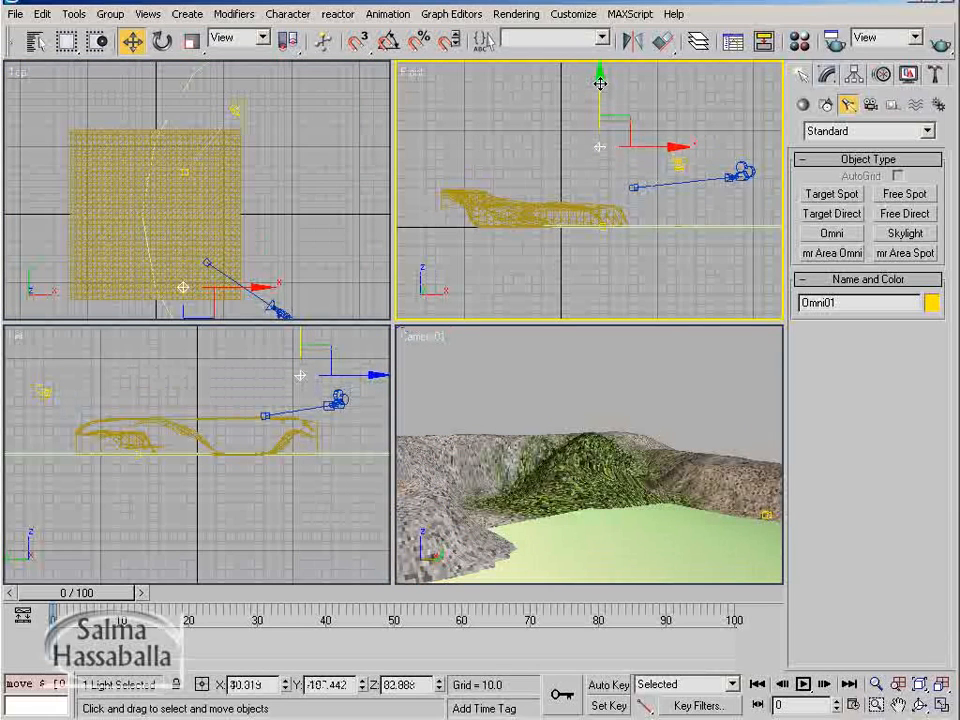
- Set the omni light's multiplier to 0.5 and its color to pure white, RGB 255, 255, 255
left_click(828, 76)
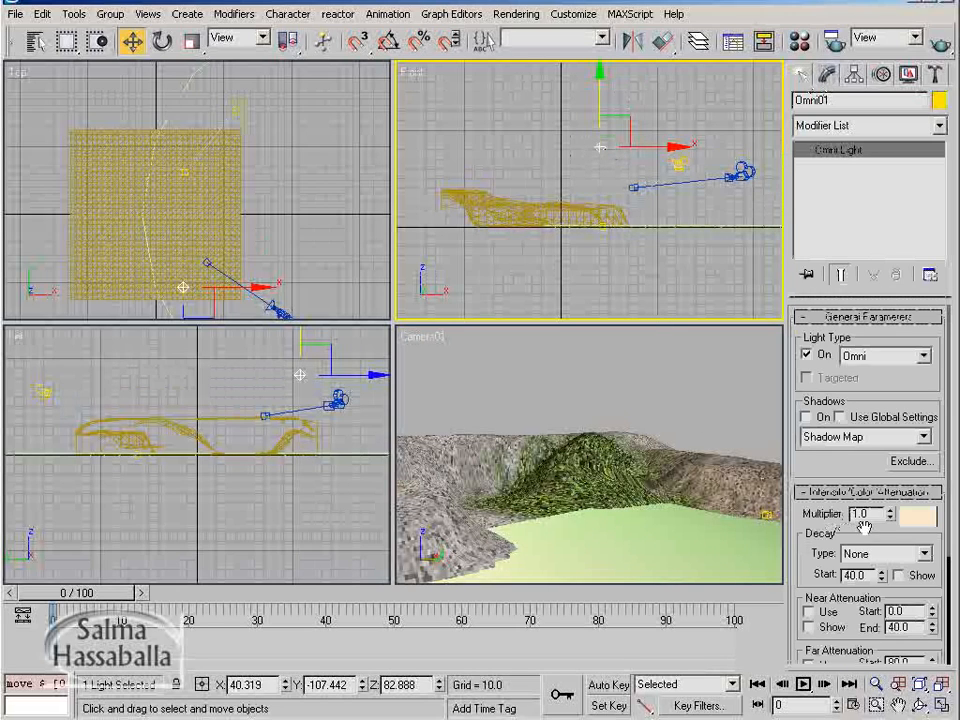
left_click_drag(866, 513, 838, 512)
type("0.5")
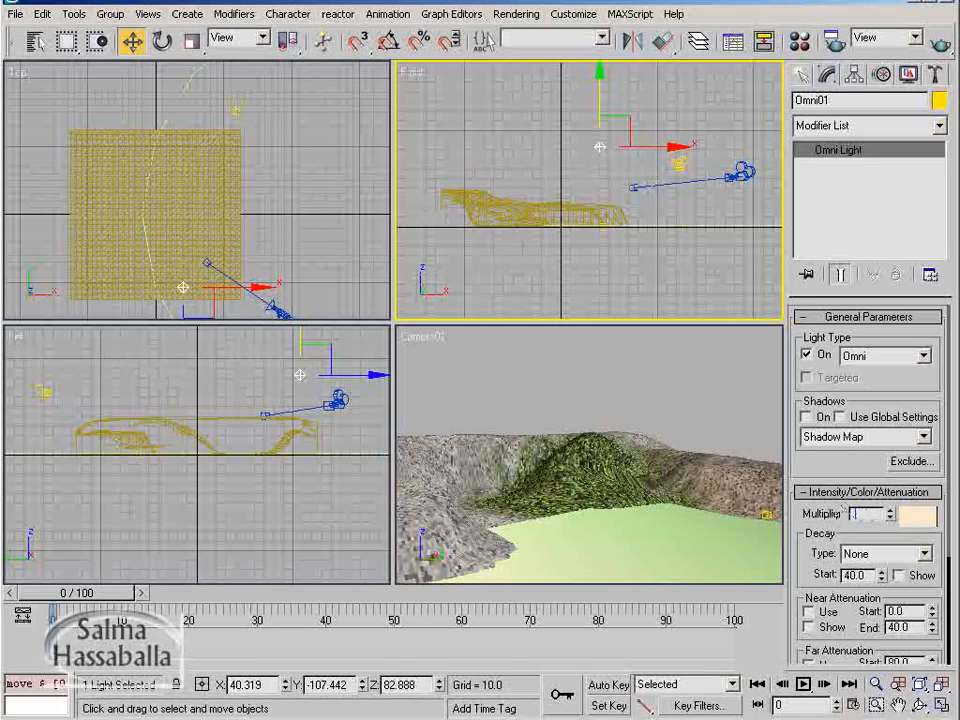
key("Return")
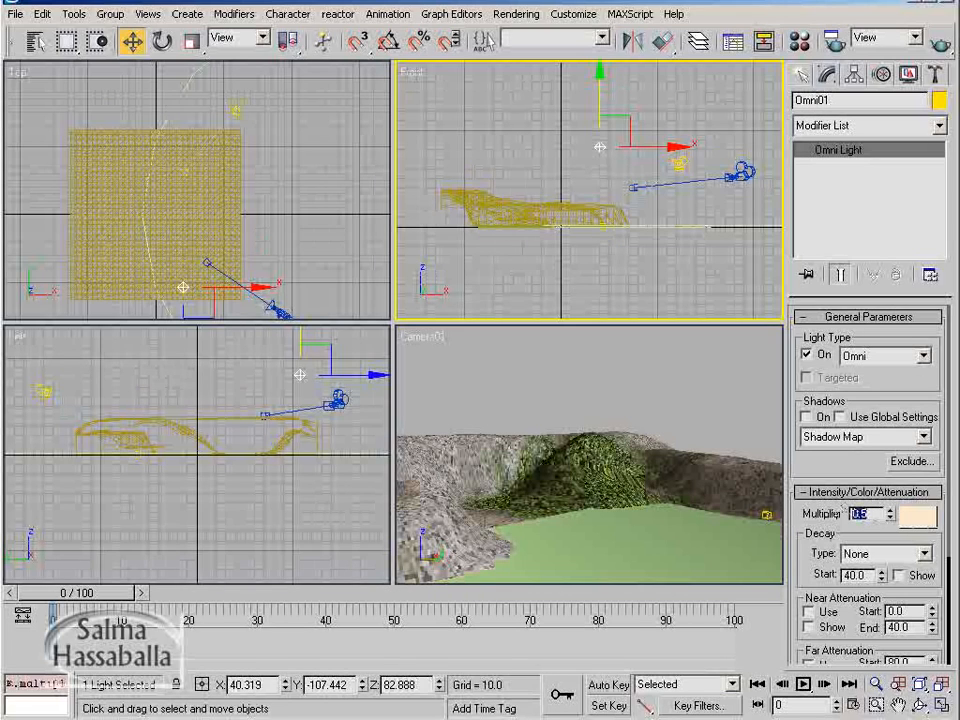
left_click(920, 516)
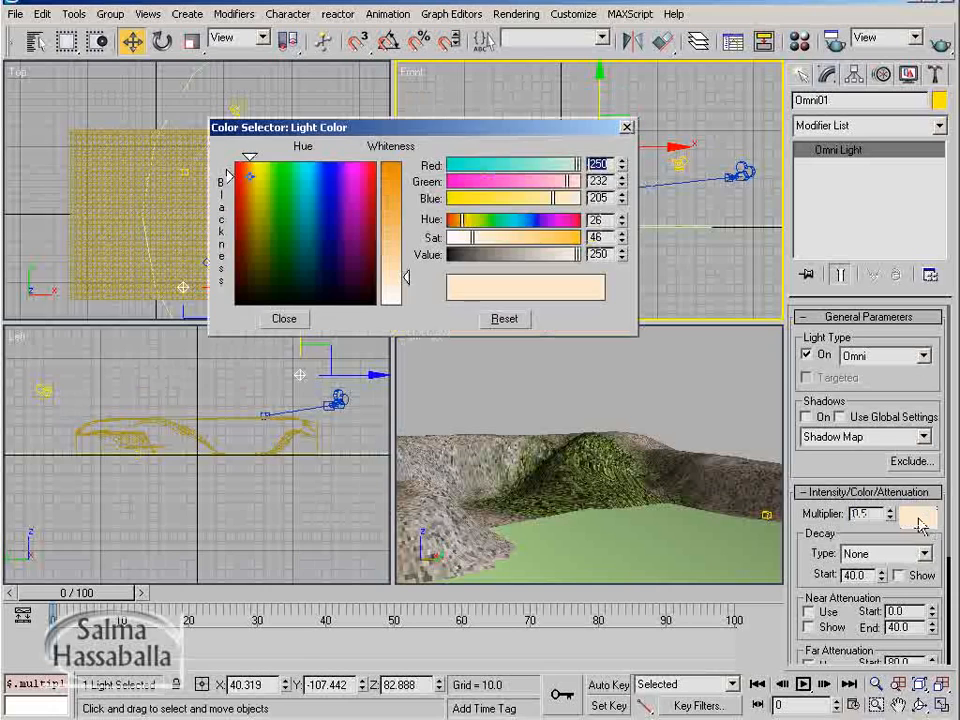
left_click_drag(410, 282, 406, 304)
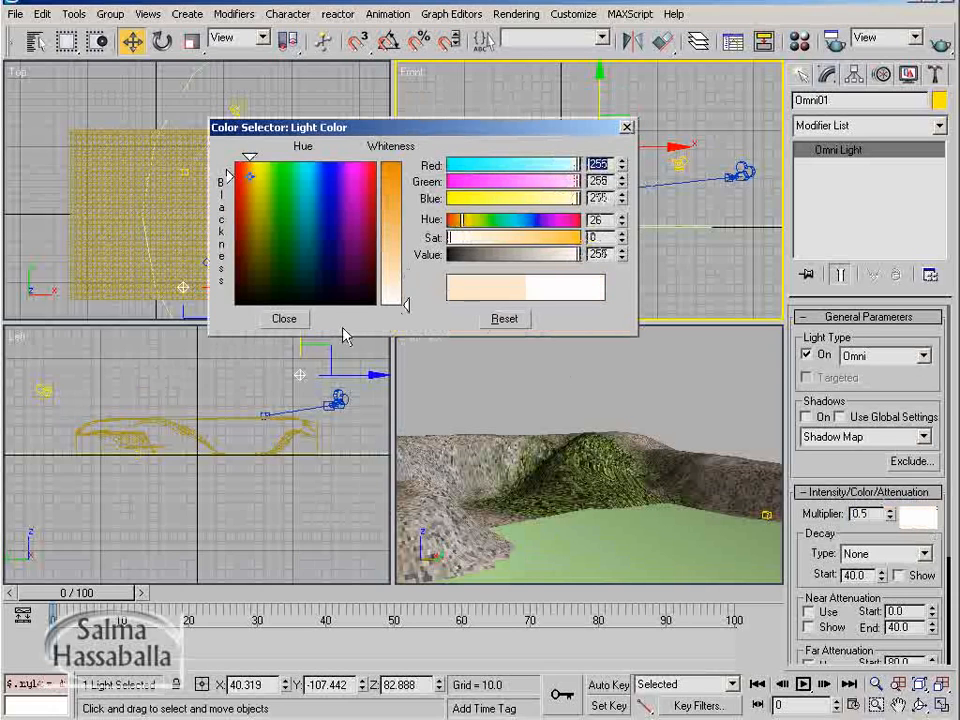
left_click(284, 319)
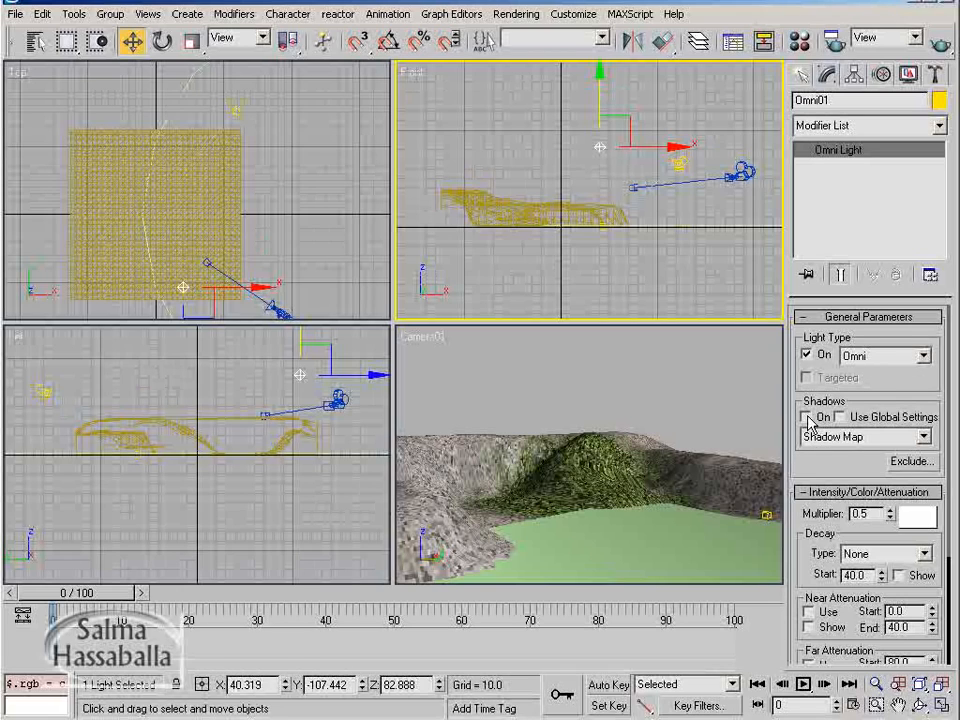
- Clone the omni light as a copy at about X -107, Y -2, Z 123, and set the copy's multiplier to 0.25
right_click(241, 268)
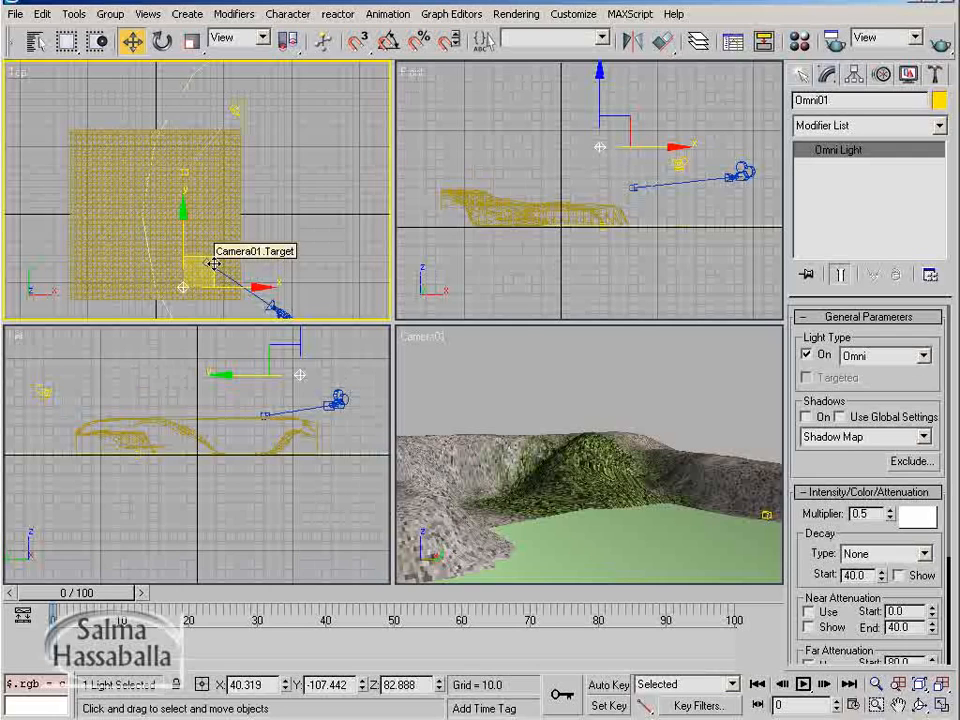
mouse_move(213, 263)
left_mouse_down()
mouse_move(141, 197)
mouse_move(113, 194)
left_mouse_up()
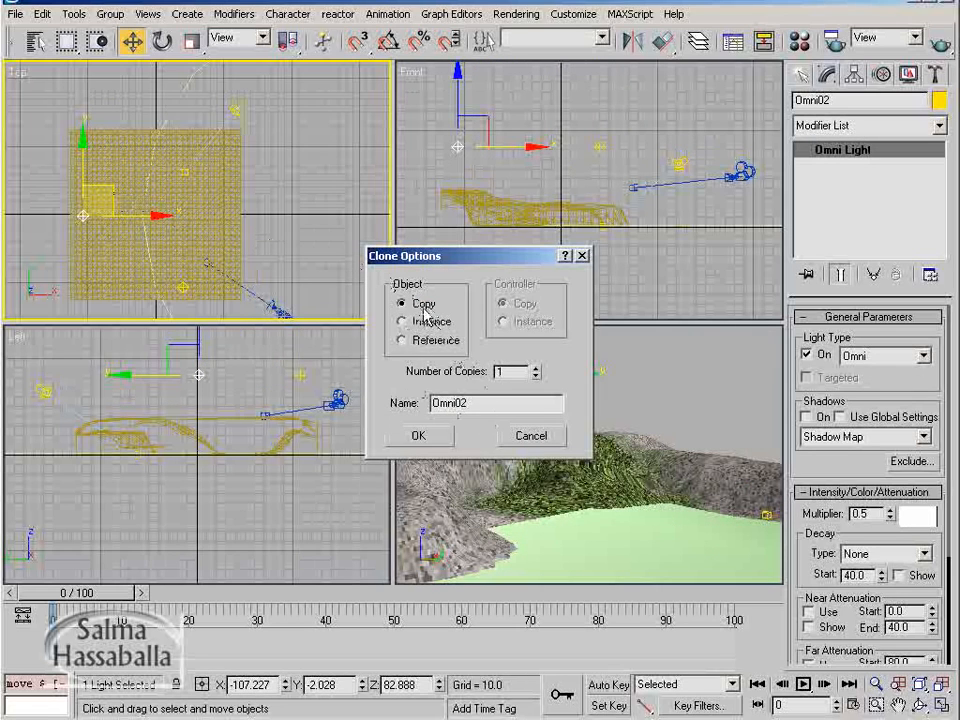
left_click(433, 437)
left_click_drag(462, 115, 460, 67)
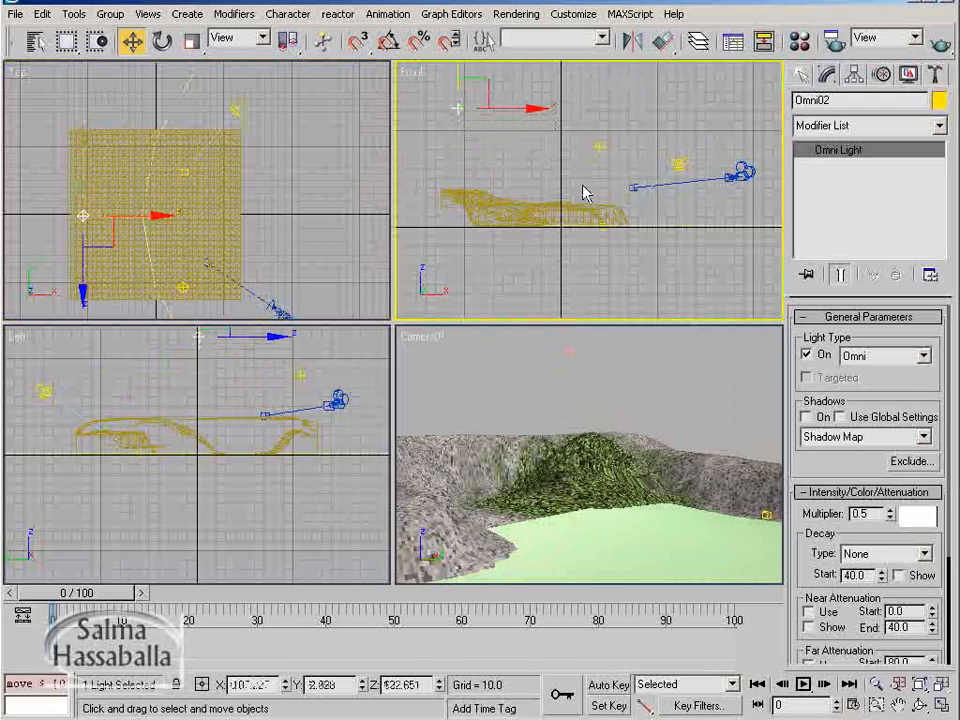
left_click_drag(880, 512, 808, 513)
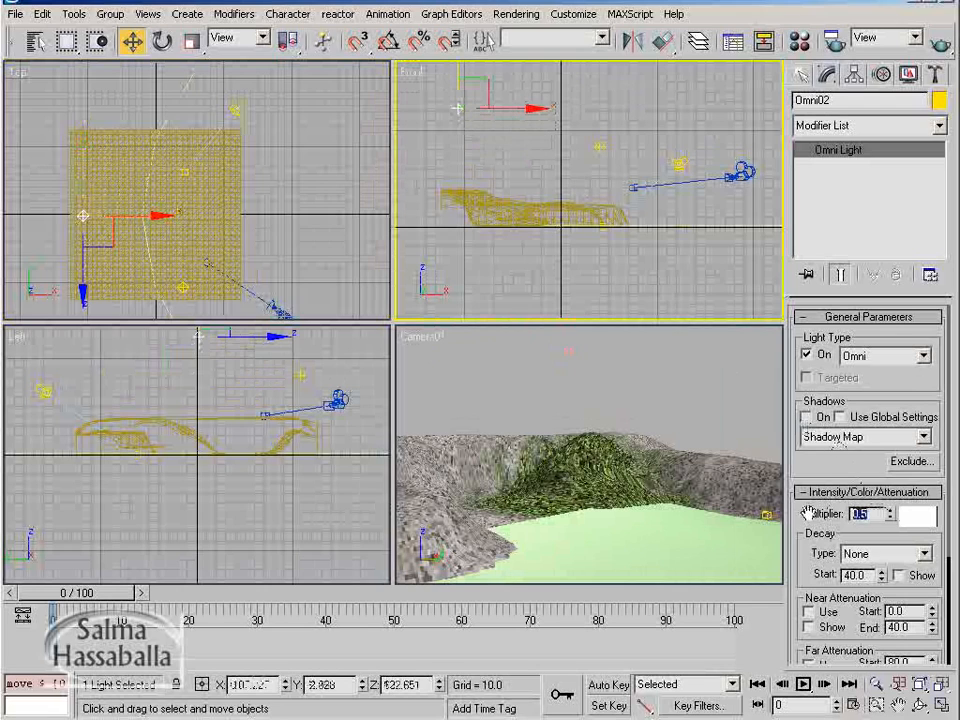
type(".")
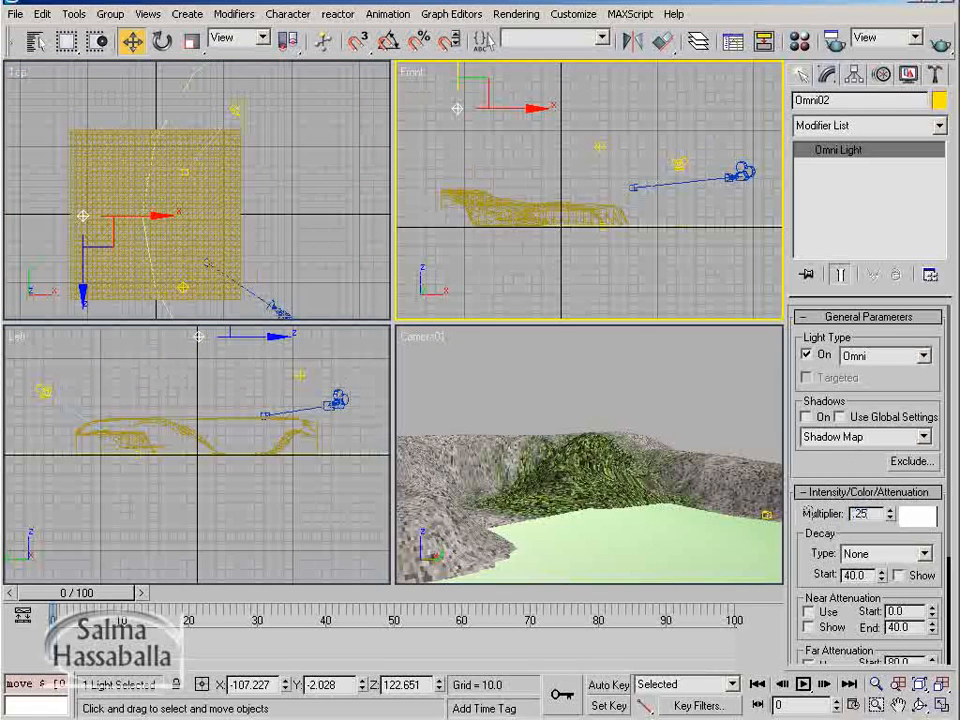
key("Return")
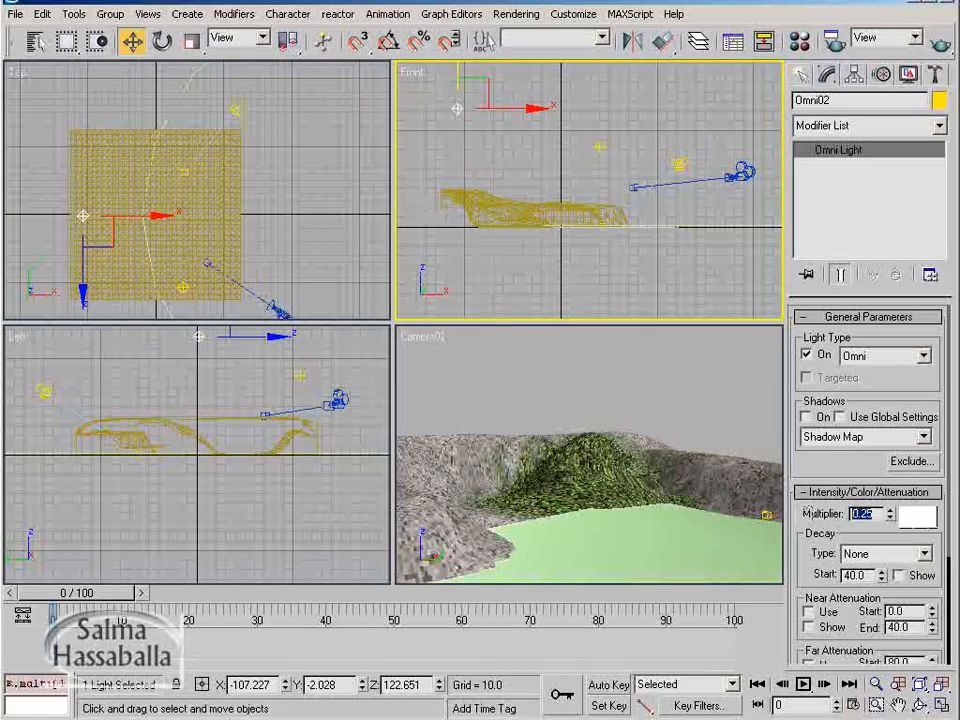
- Render the Camera01 view to check how the two omni lights fill the shadows
right_click(636, 391)
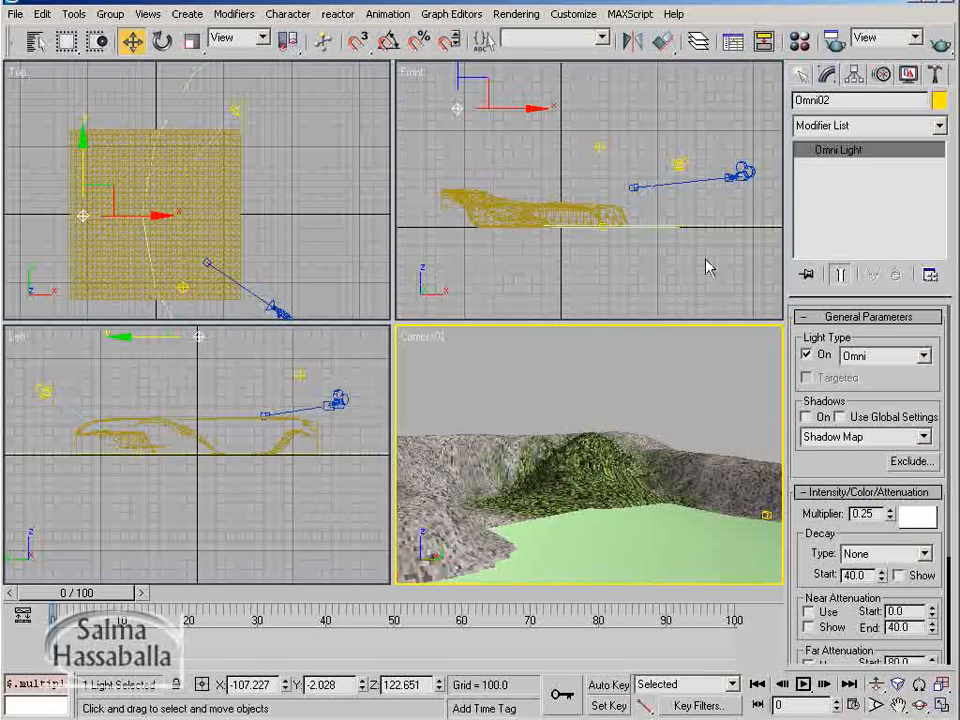
left_click(940, 50)
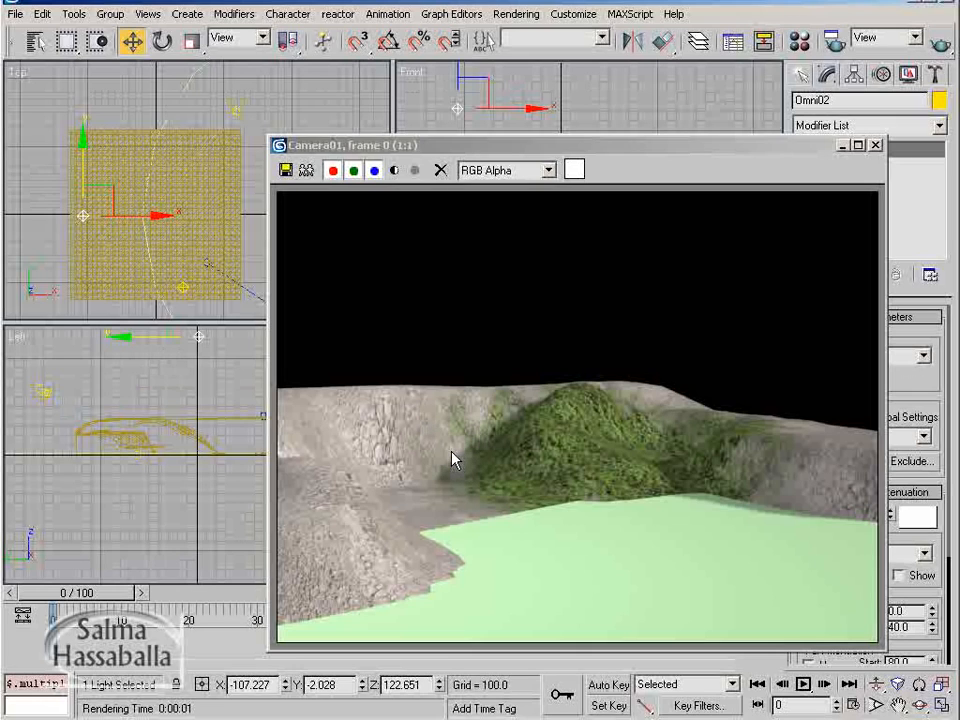
left_click(876, 146)
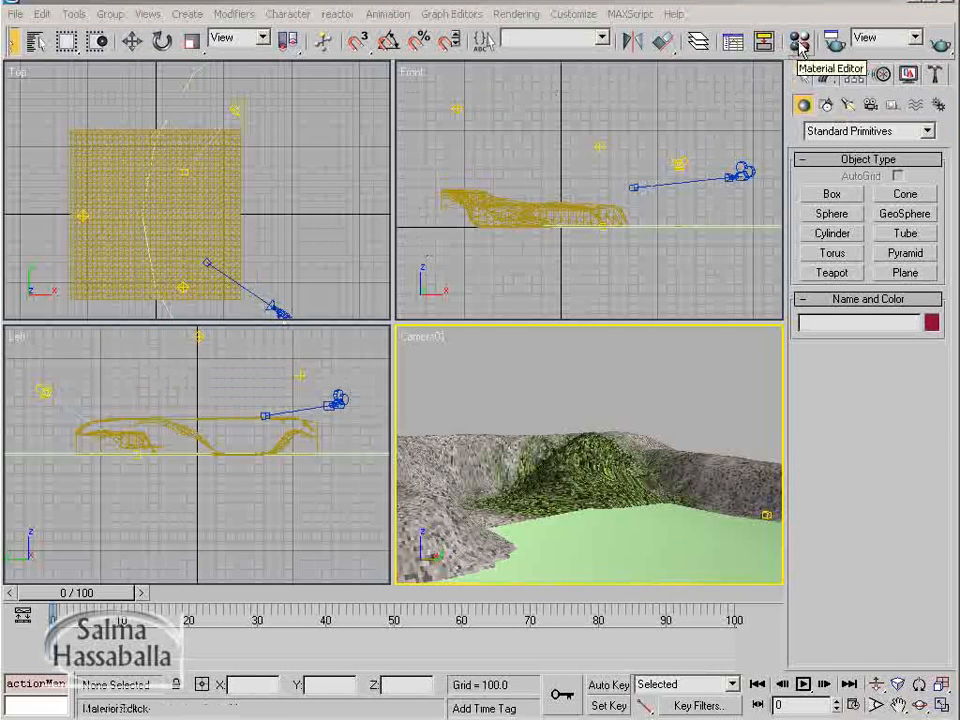
- Pick the second material sample slot and name the material Deep_Sea
left_click(800, 42)
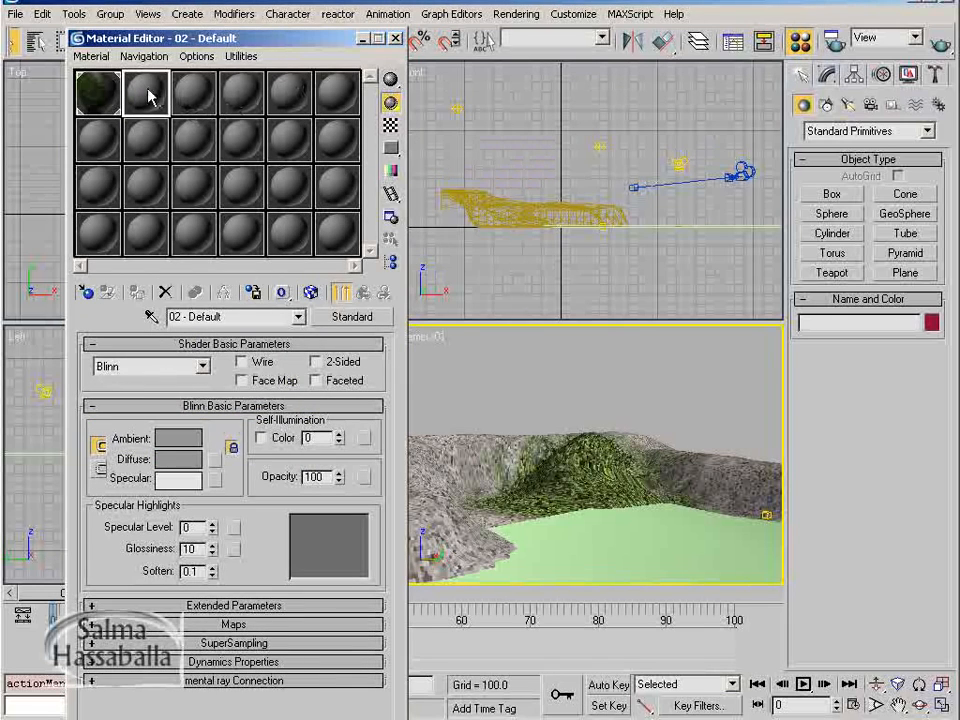
left_click_drag(228, 319, 147, 313)
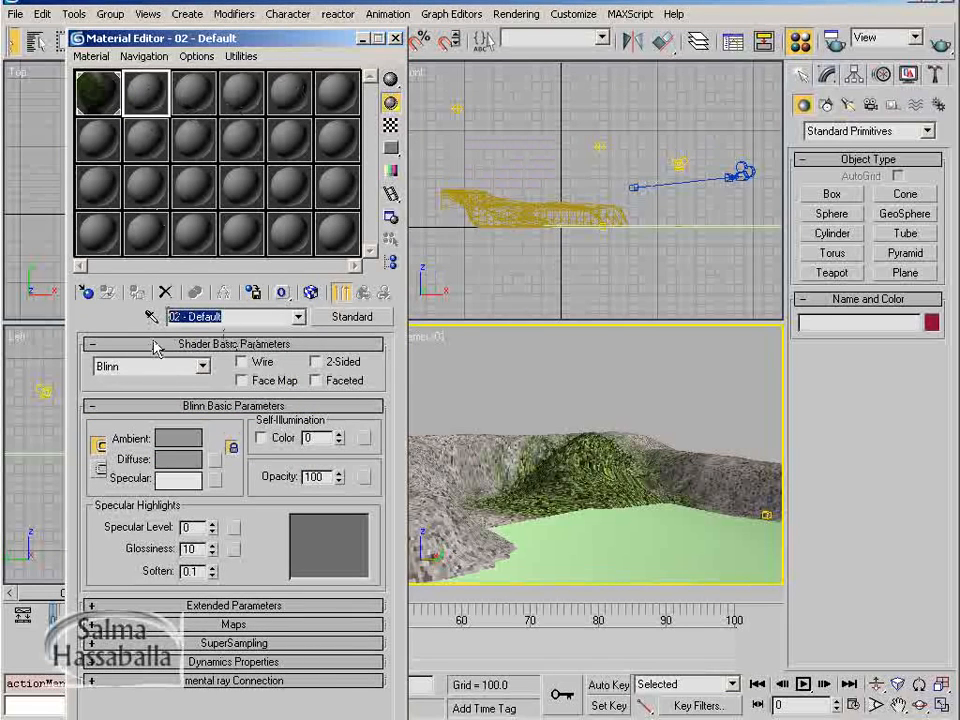
type("Deep_Sea")
key("Return")
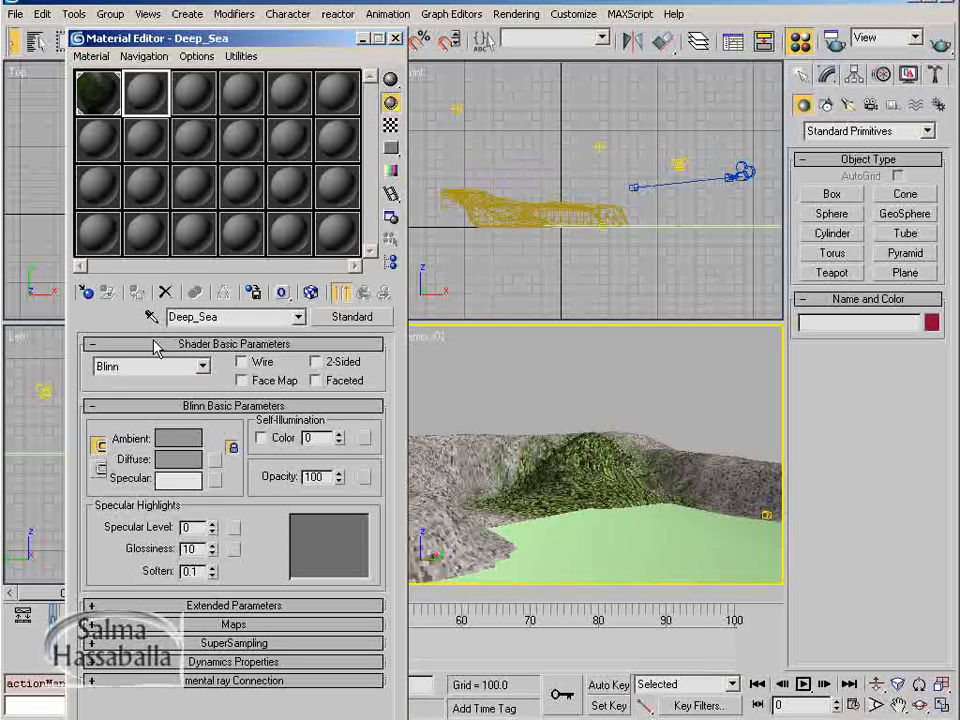
- Set the Deep_Sea material's diffuse color to a dark navy blue, RGB 8, 5, 67
left_click(172, 463)
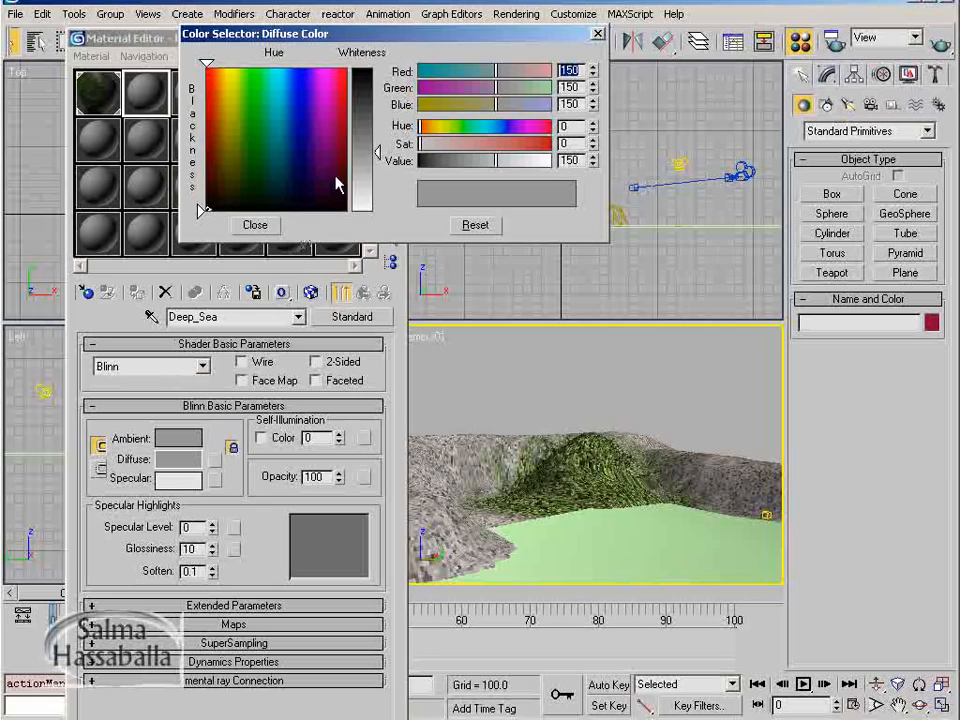
left_click_drag(305, 92, 301, 83)
left_click_drag(364, 80, 364, 79)
left_click_drag(529, 166, 455, 165)
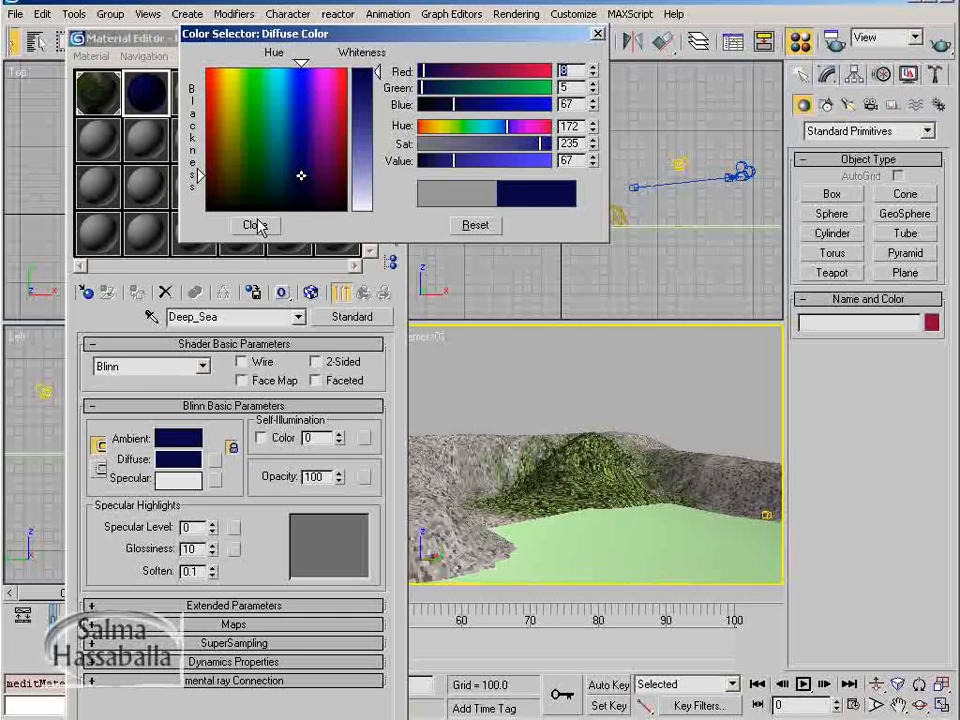
left_click(255, 226)
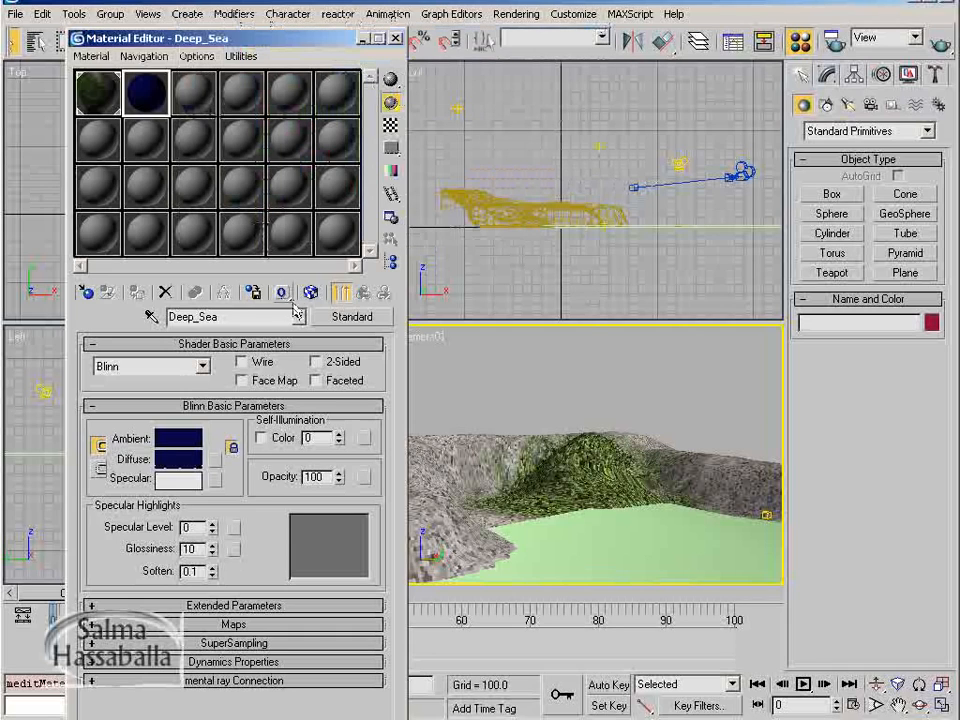
- Raise the Deep_Sea material's glossiness to 26 and its specular level to 33
left_click_drag(213, 557, 210, 501)
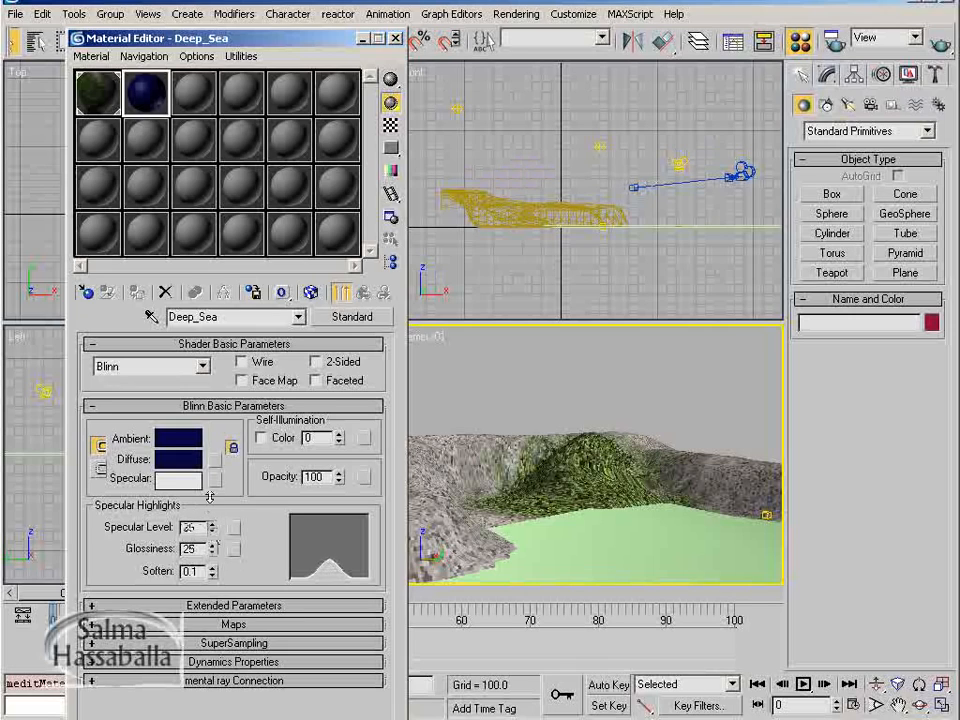
left_click_drag(210, 497, 210, 491)
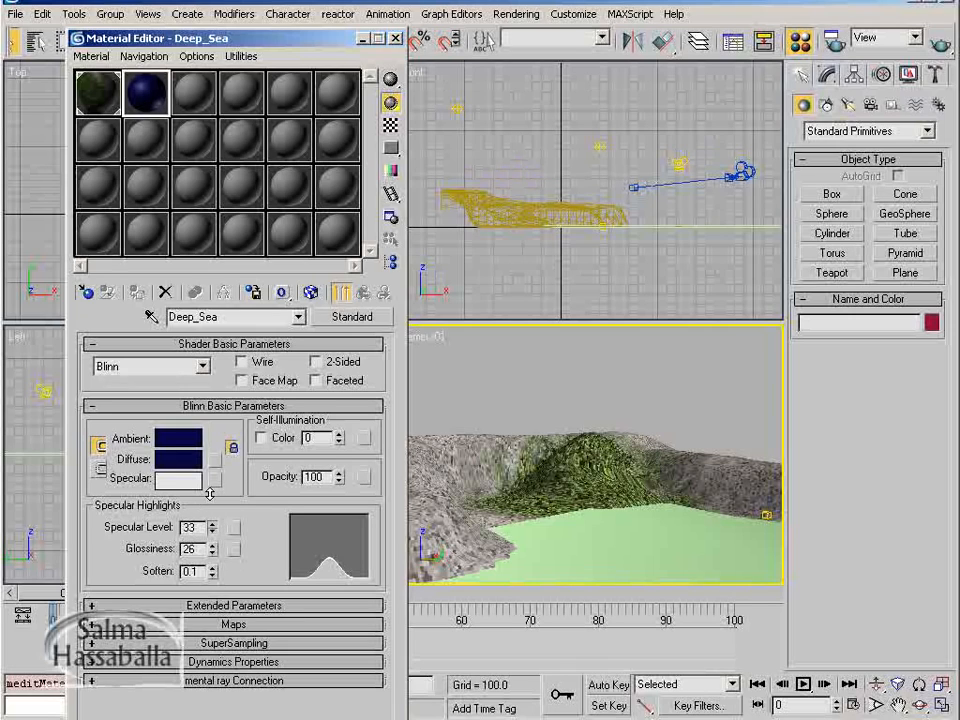
- Raise the Deep_Sea material's glossiness to 35 and apply the material to the sea surface
left_click(212, 552)
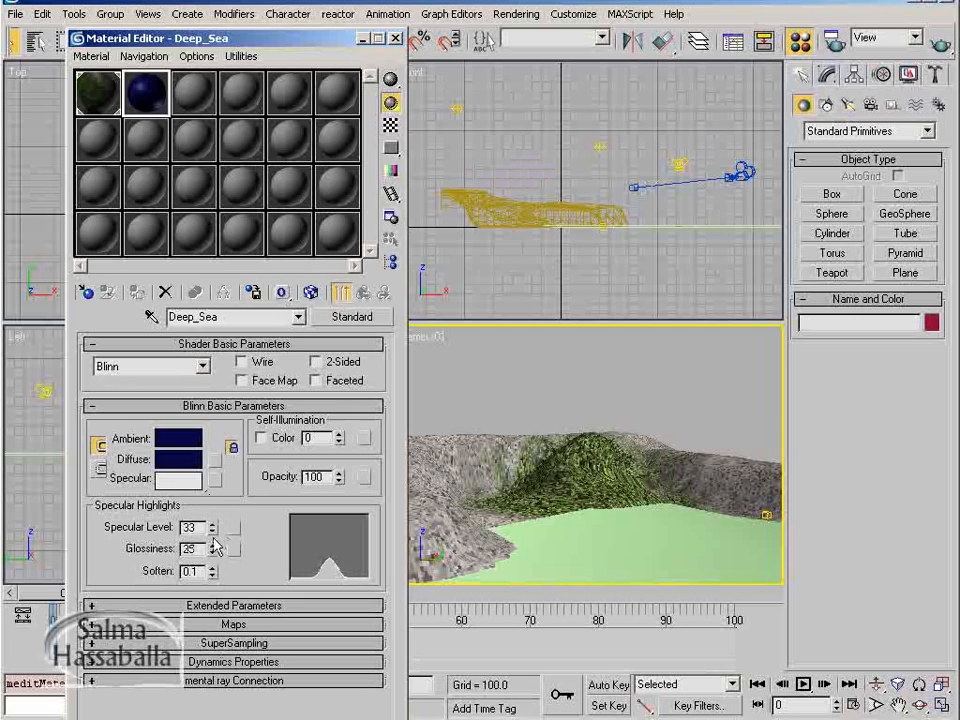
left_click_drag(150, 97, 621, 552)
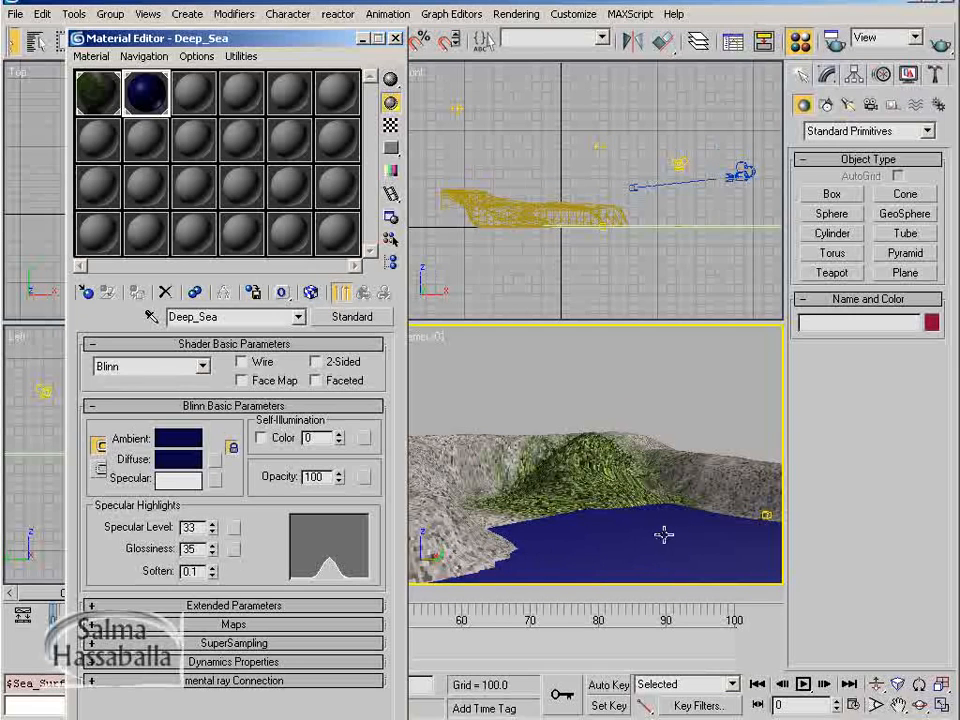
- Add a Noise map to the Deep_Sea material's Bump channel, with Turbulence as noise type and a size of 15
left_click(238, 625)
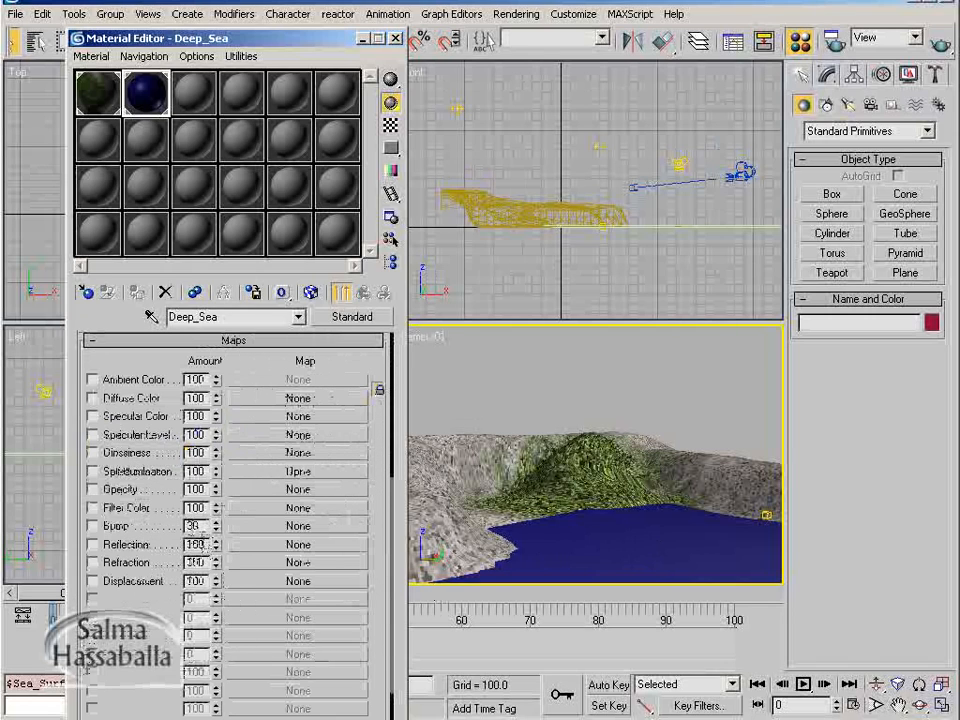
left_click(272, 530)
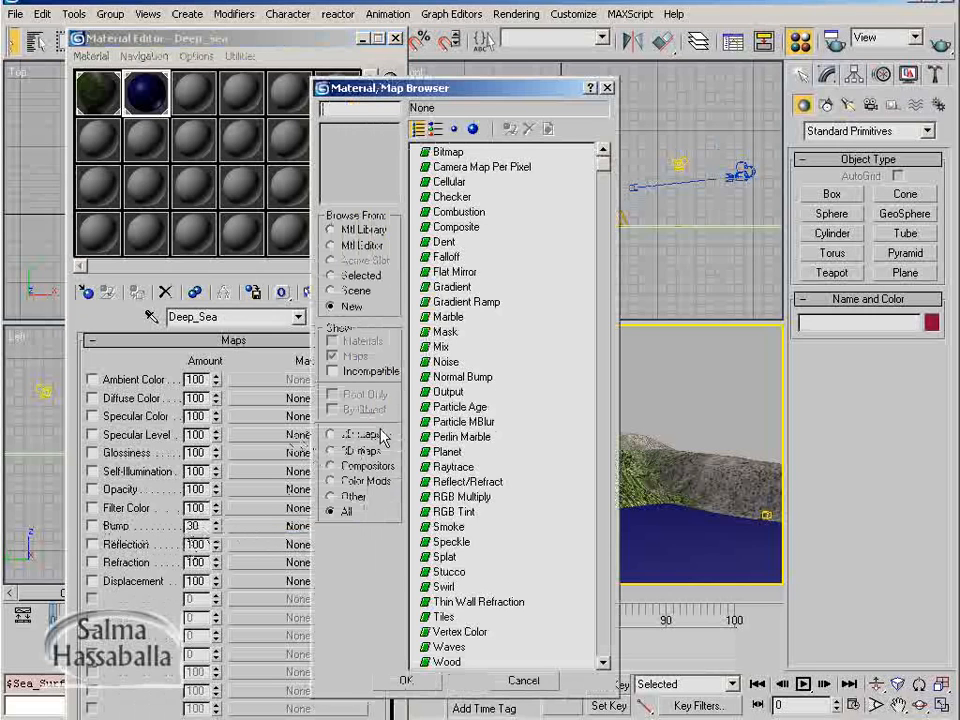
double_click(446, 363)
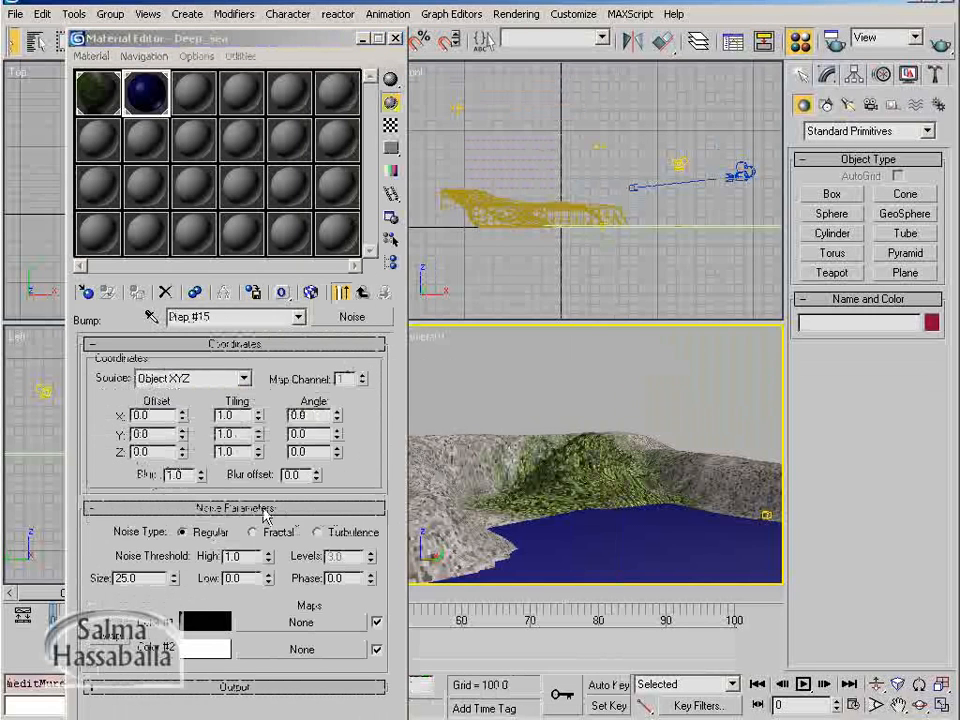
left_click(350, 535)
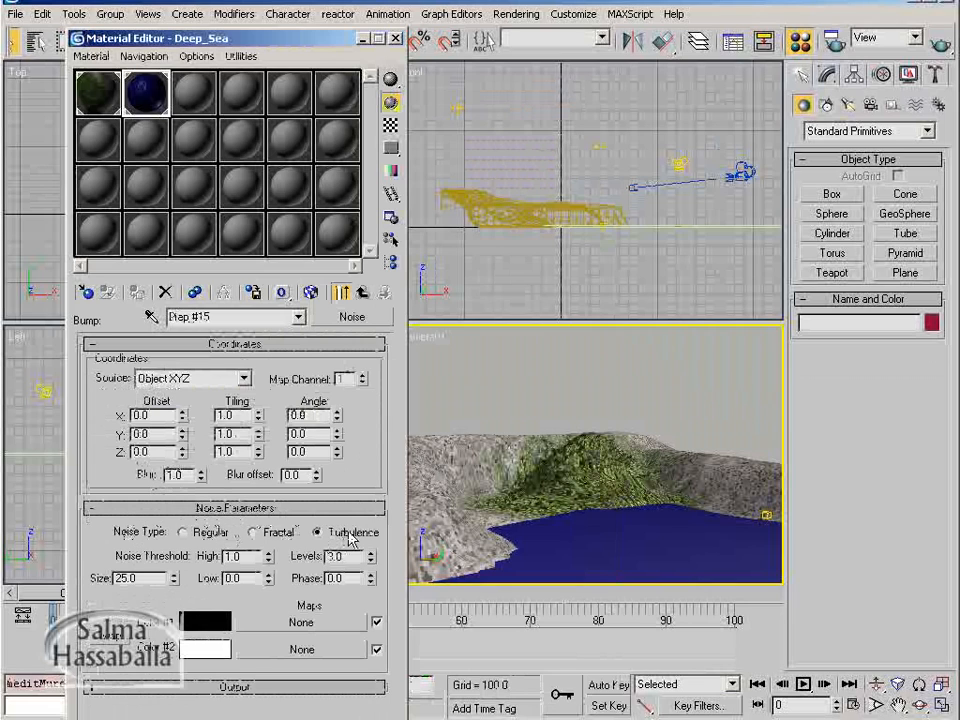
left_click_drag(146, 579, 86, 577)
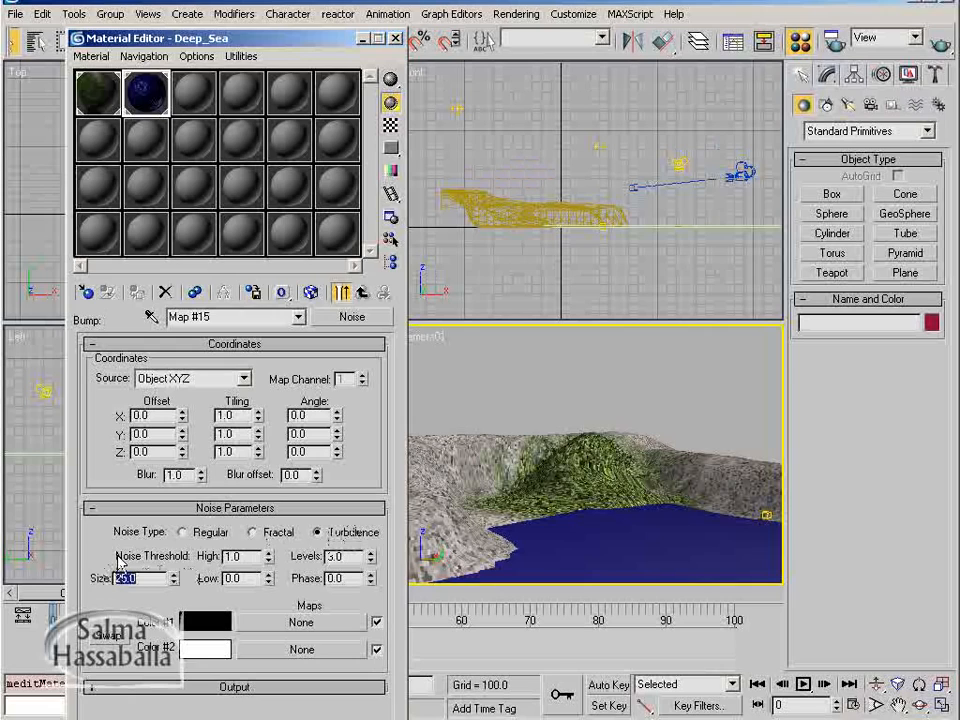
type("15")
key("Return")
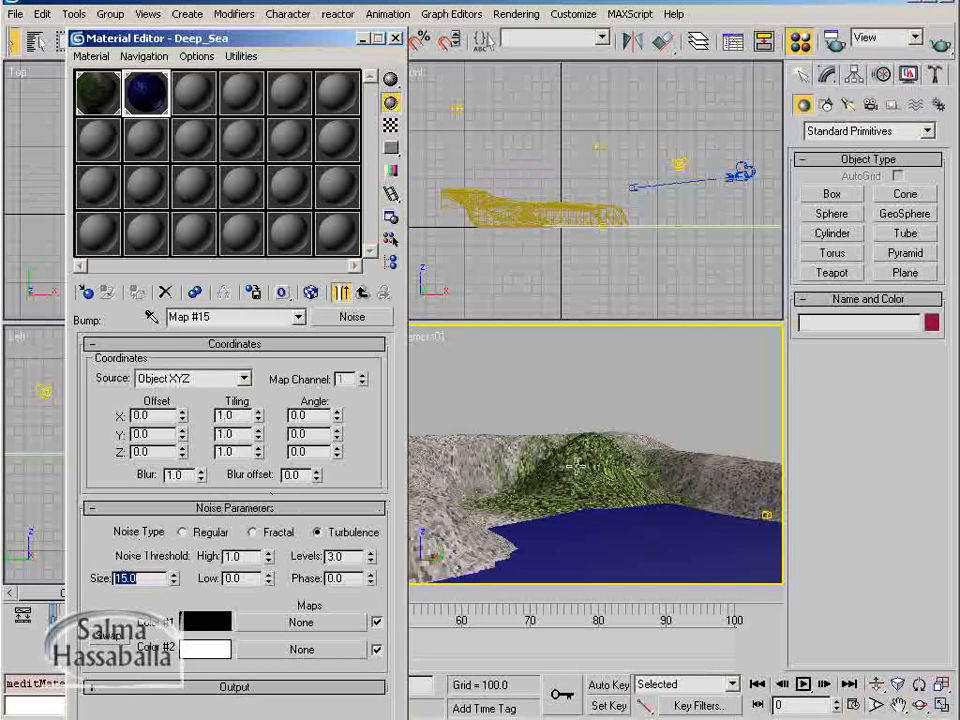
- Render the Camera01 view to check the rippled sea surface, and close the rendered frame
left_click(941, 46)
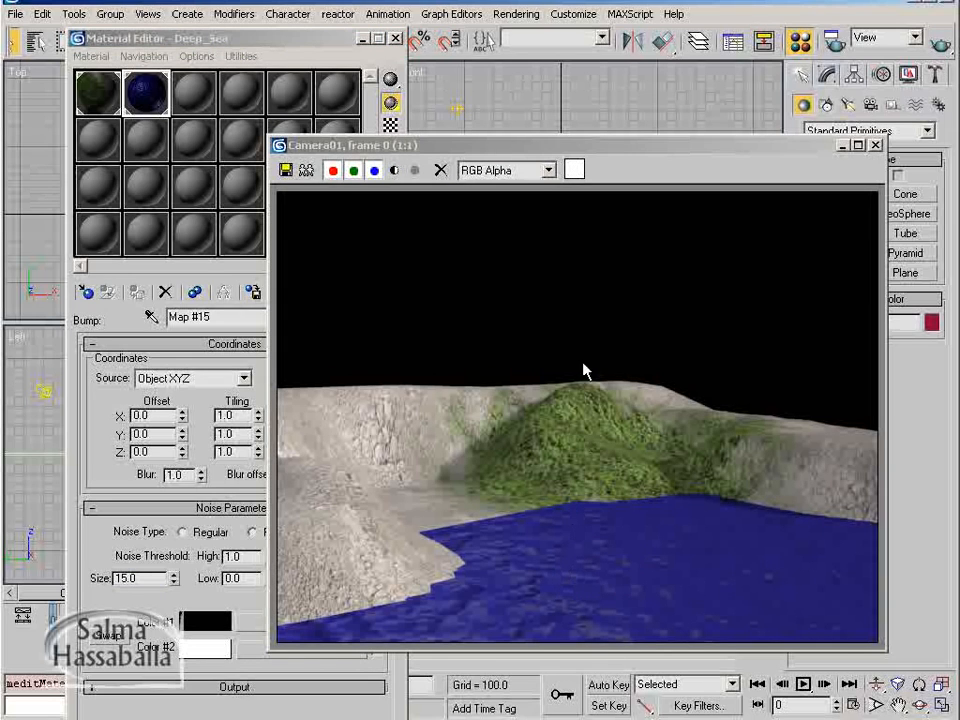
left_click(876, 146)
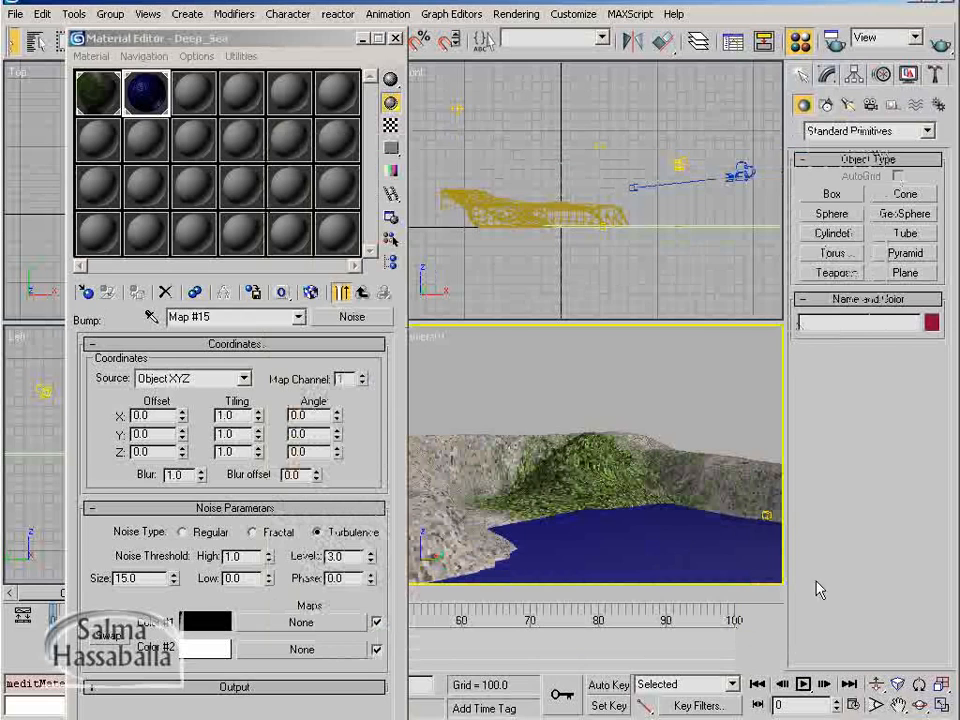
- Truck and orbit Camera01 to frame the headland's far end, the sea horizon and more open water
left_click(898, 705)
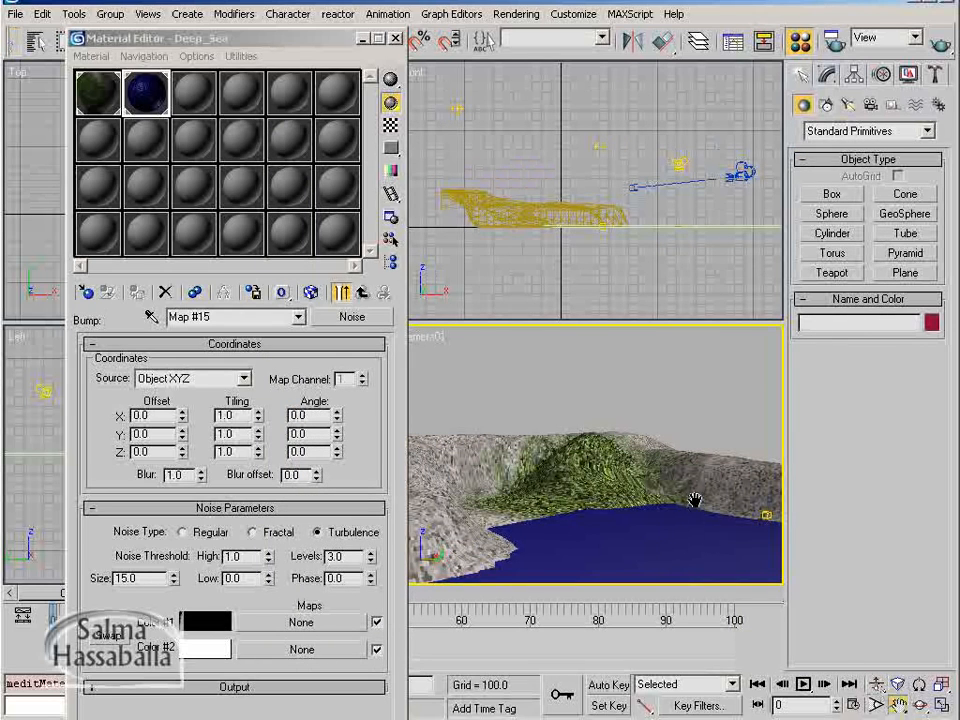
left_click_drag(692, 501, 589, 473)
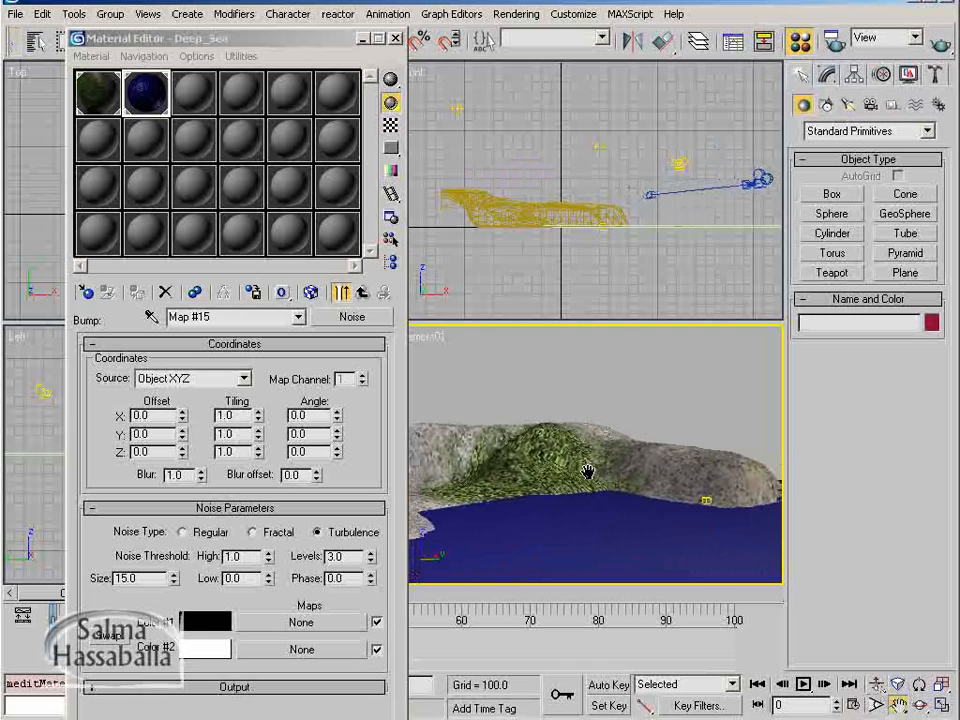
left_click(921, 706)
left_click_drag(603, 558, 617, 557)
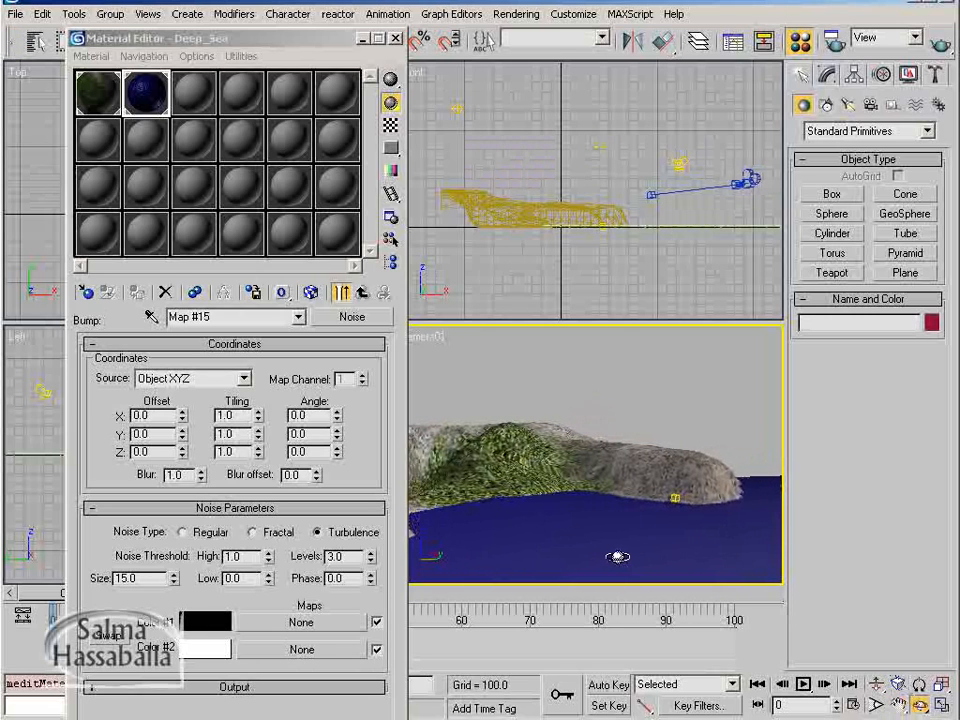
left_click(899, 705)
left_click_drag(492, 506, 491, 501)
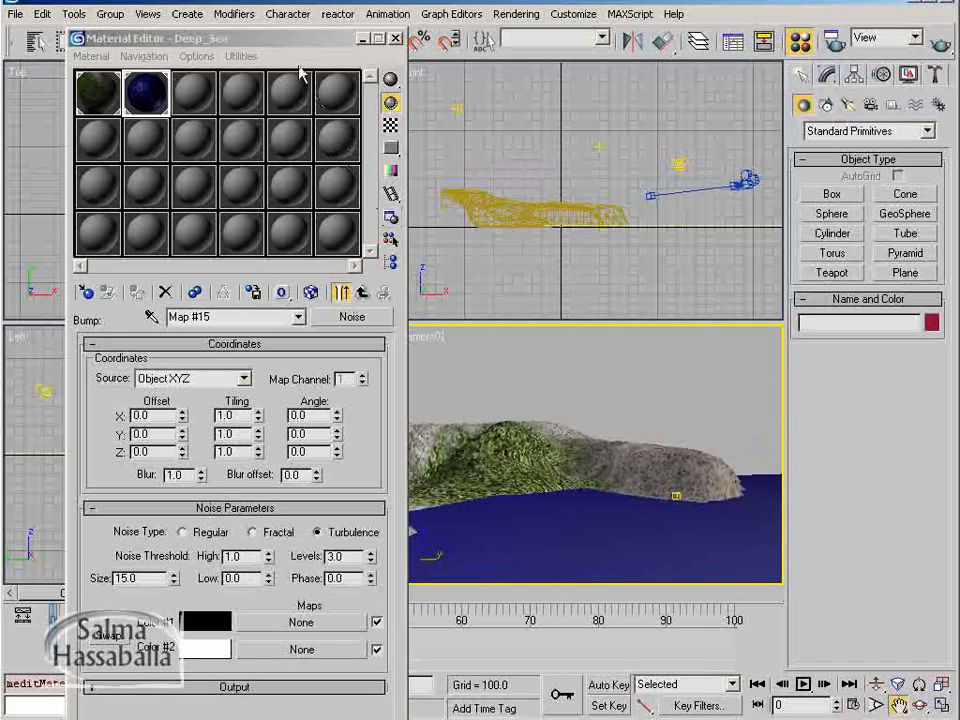
left_click_drag(297, 50, 262, 44)
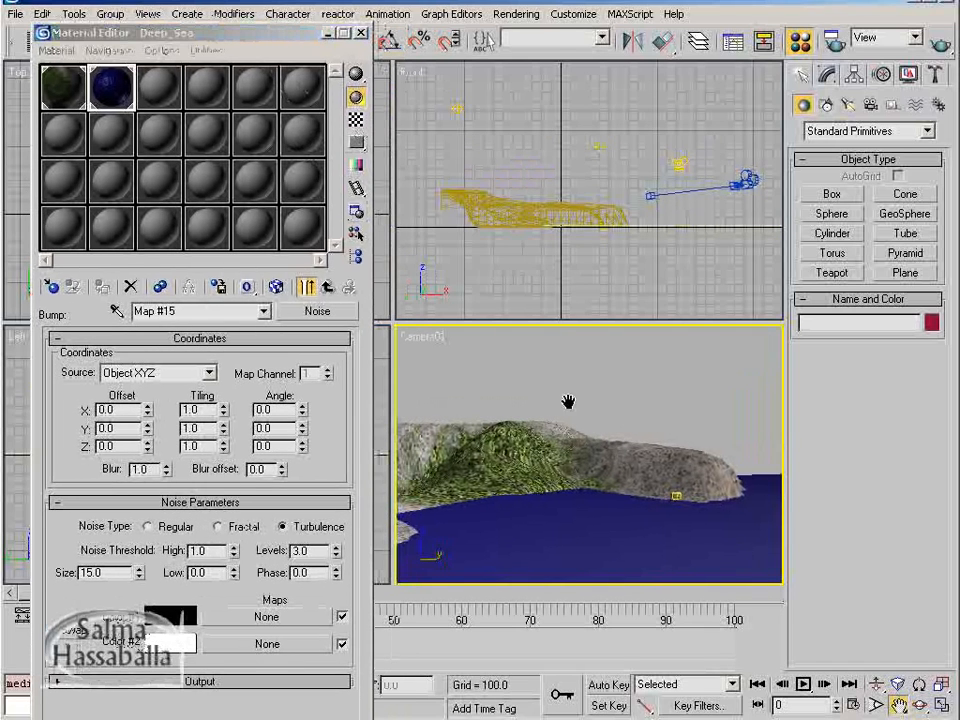
left_click_drag(568, 401, 588, 371)
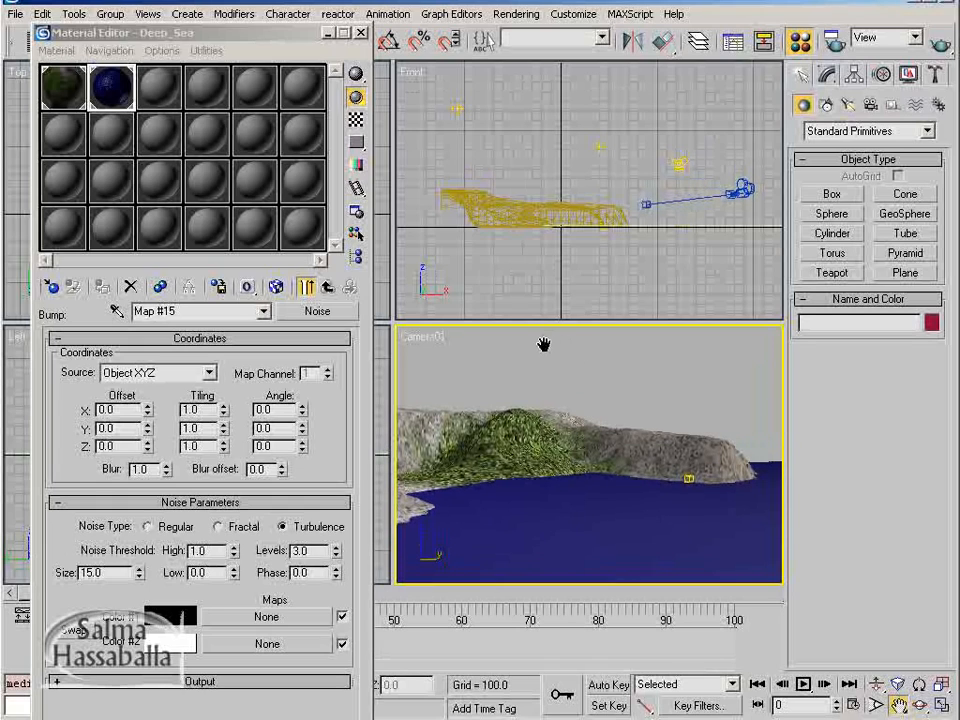
- Reduce the bump Noise map's size to 10
left_click_drag(120, 571, 80, 570)
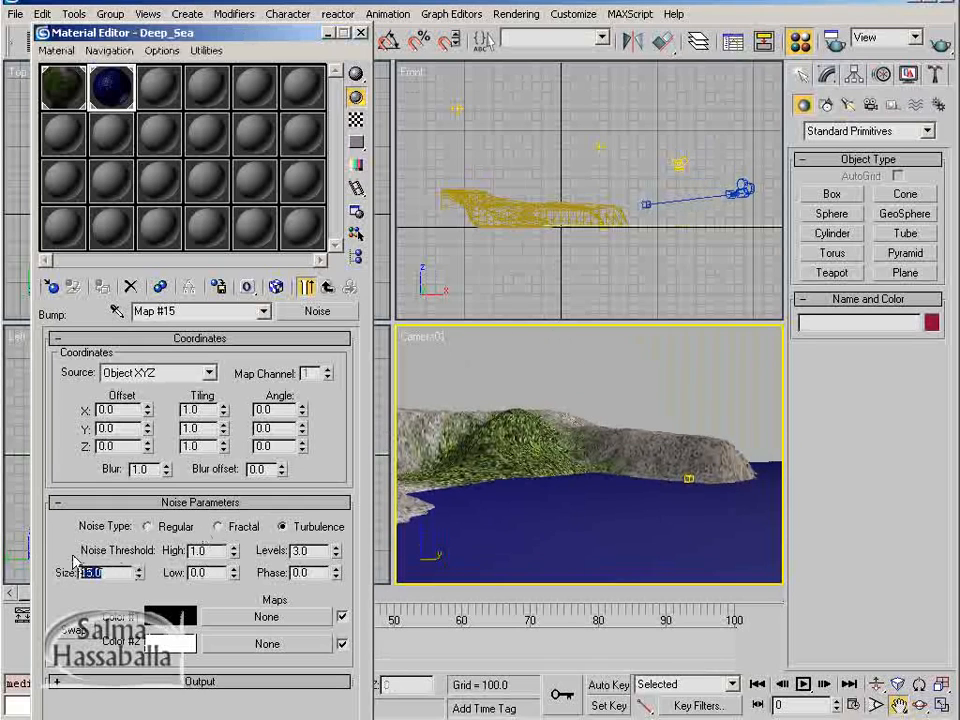
type("10")
key("Return")
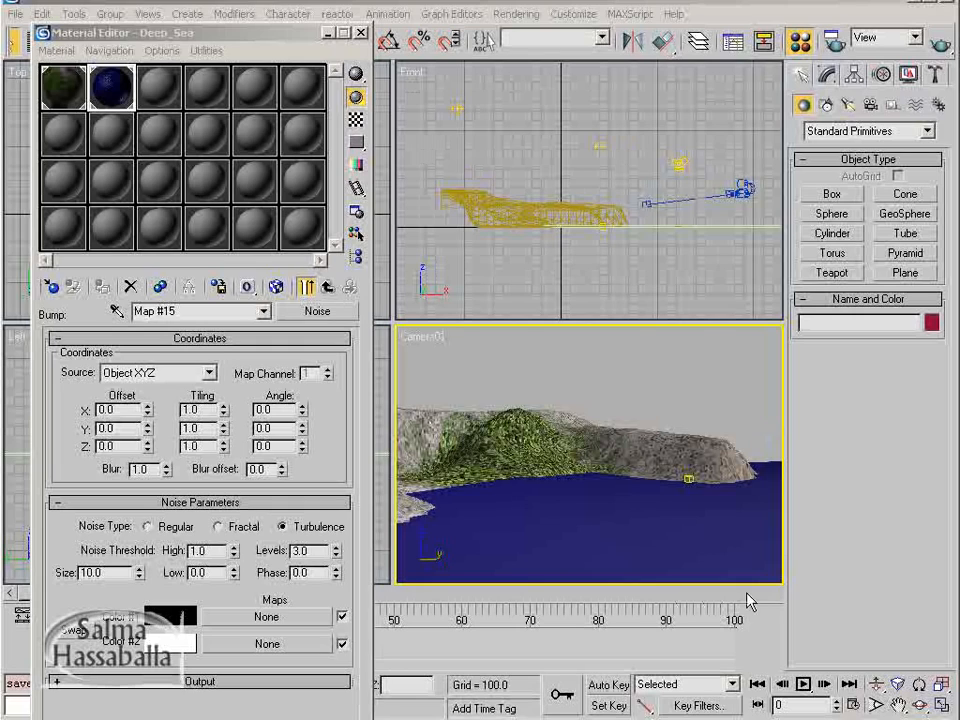
- Extend the animation's end time to frame 300
left_click(853, 705)
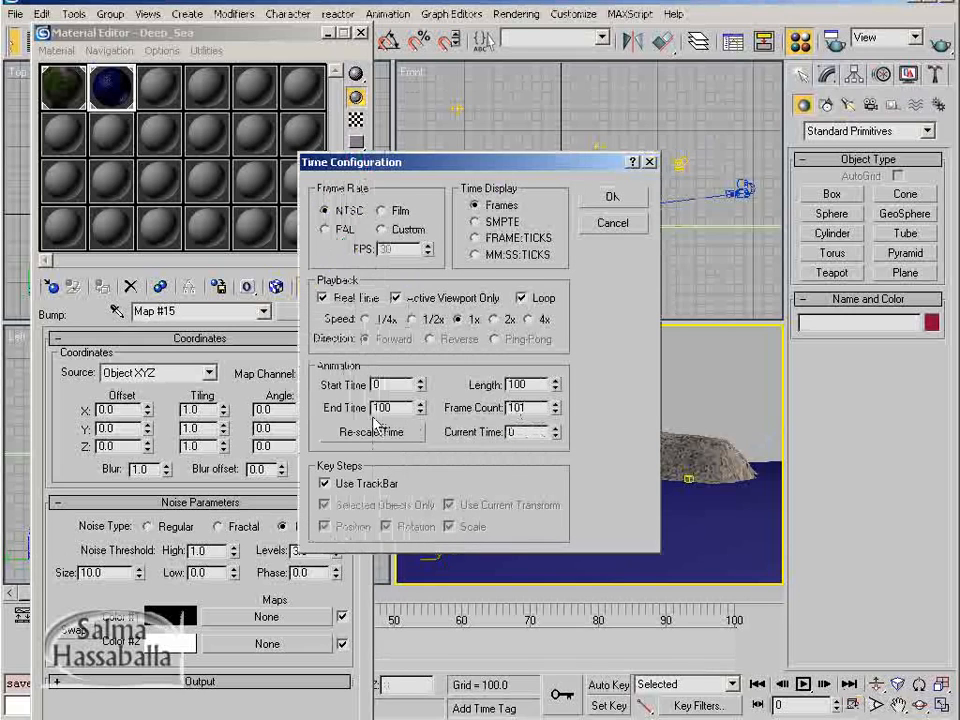
double_click(405, 407)
type("3")
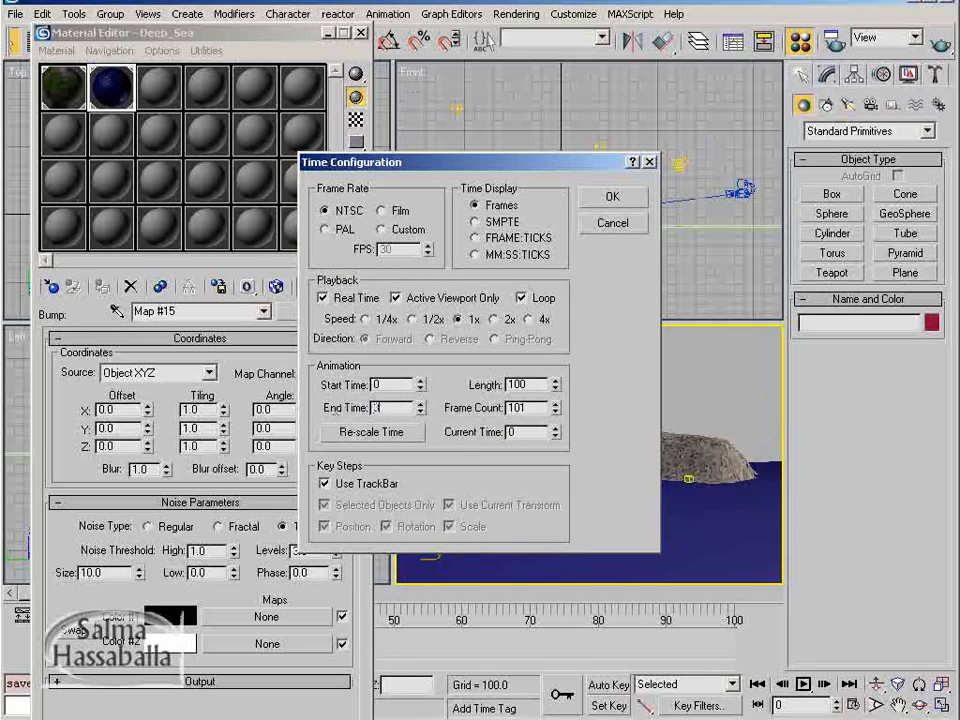
left_click(612, 196)
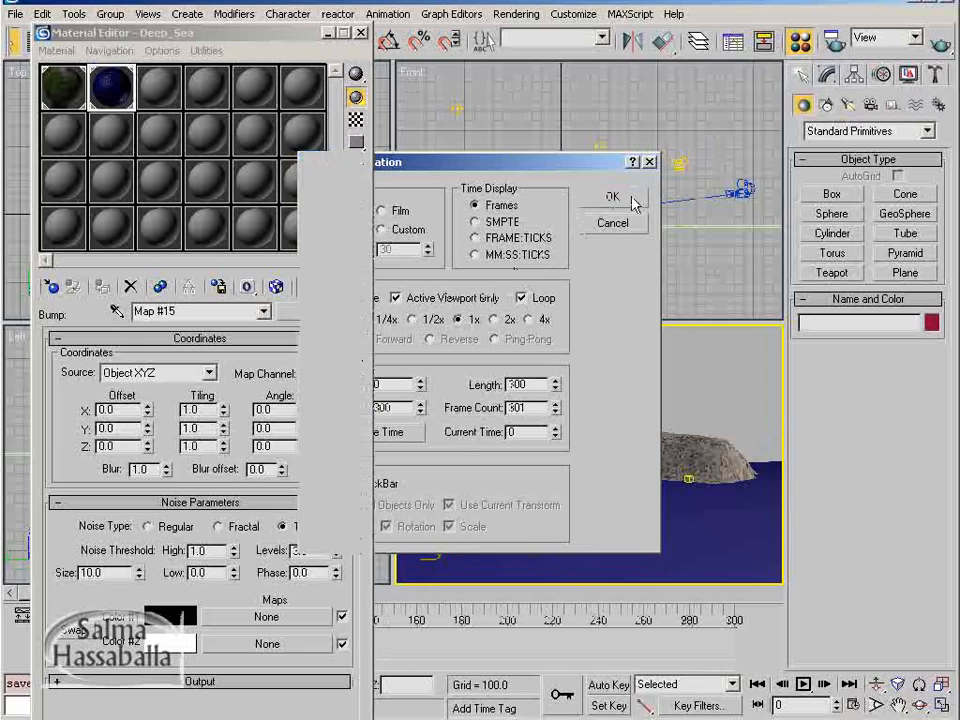
- With Auto Key on at frame 300, animate the Noise map's offset to X 50, Y 50 and Z 150
left_click(849, 685)
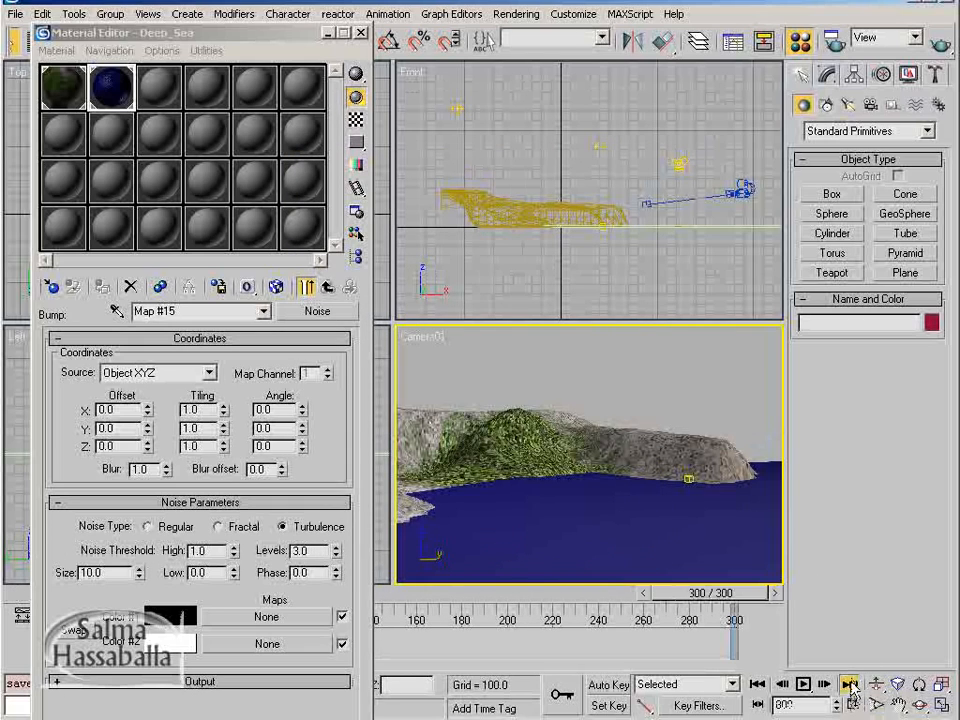
left_click(610, 686)
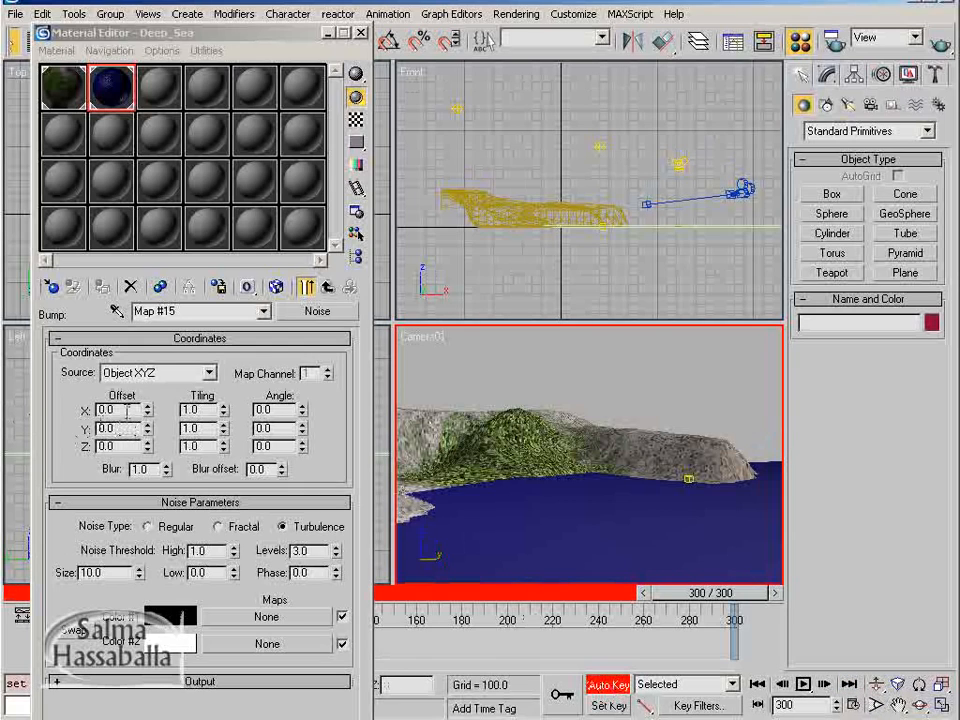
left_click_drag(127, 411, 67, 414)
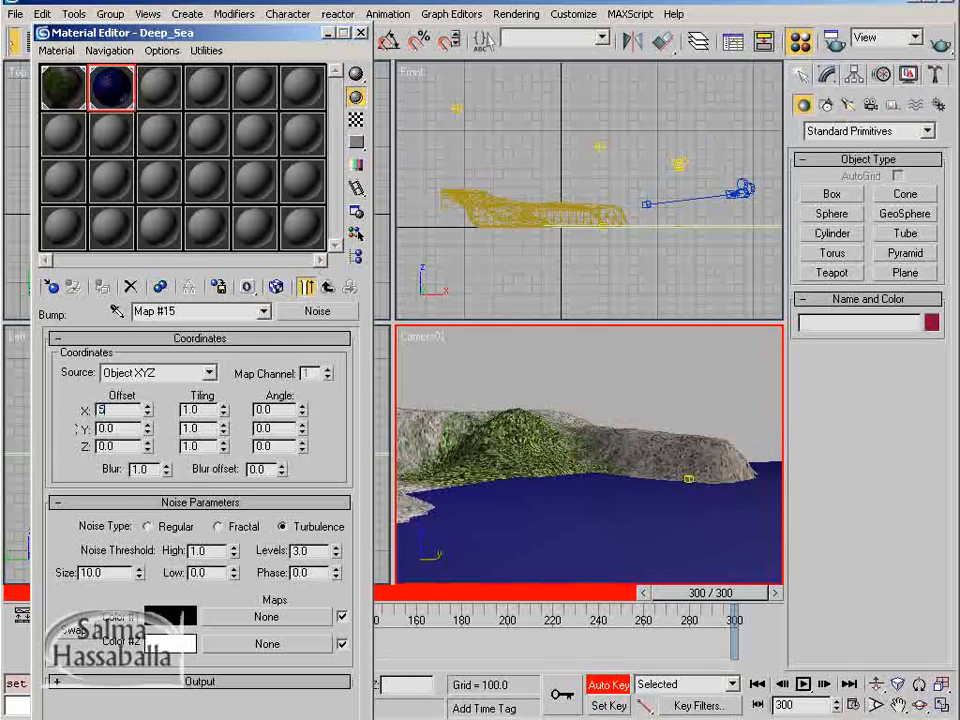
left_click_drag(114, 429, 72, 447)
type("5")
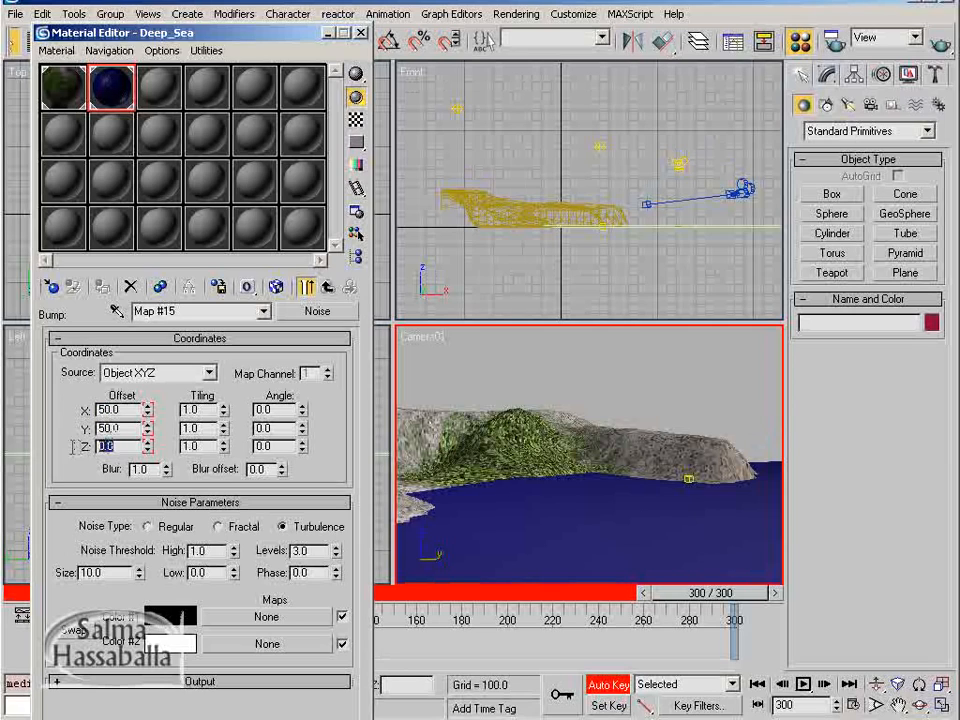
type("150")
key("Return")
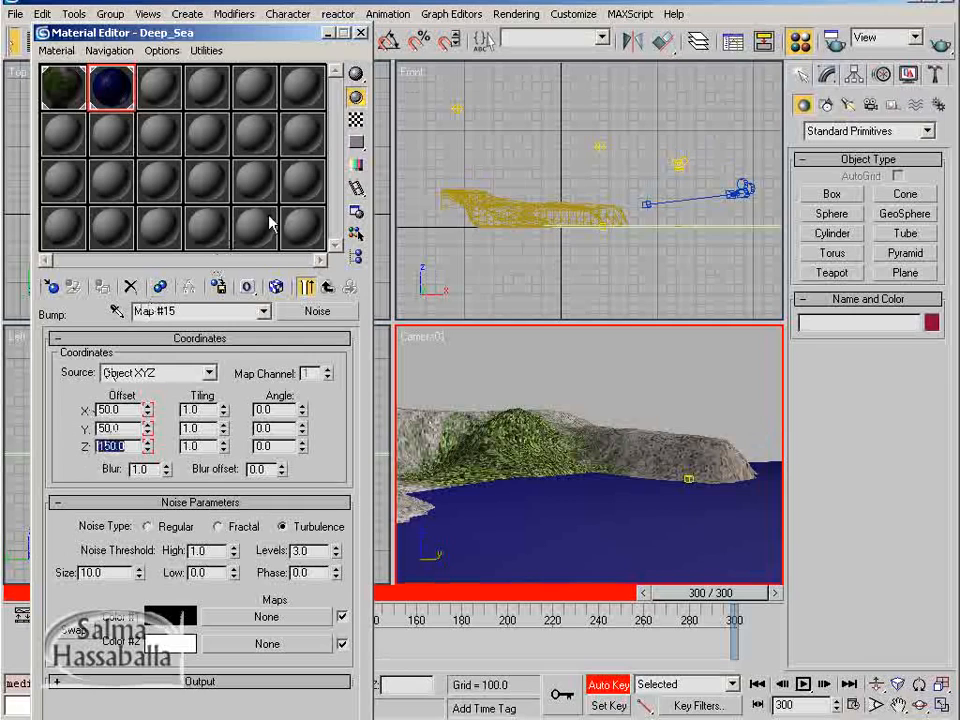
- Generate an animated preview of the Deep_Sea material over the active time segment and turn Auto Key off
left_click(357, 190)
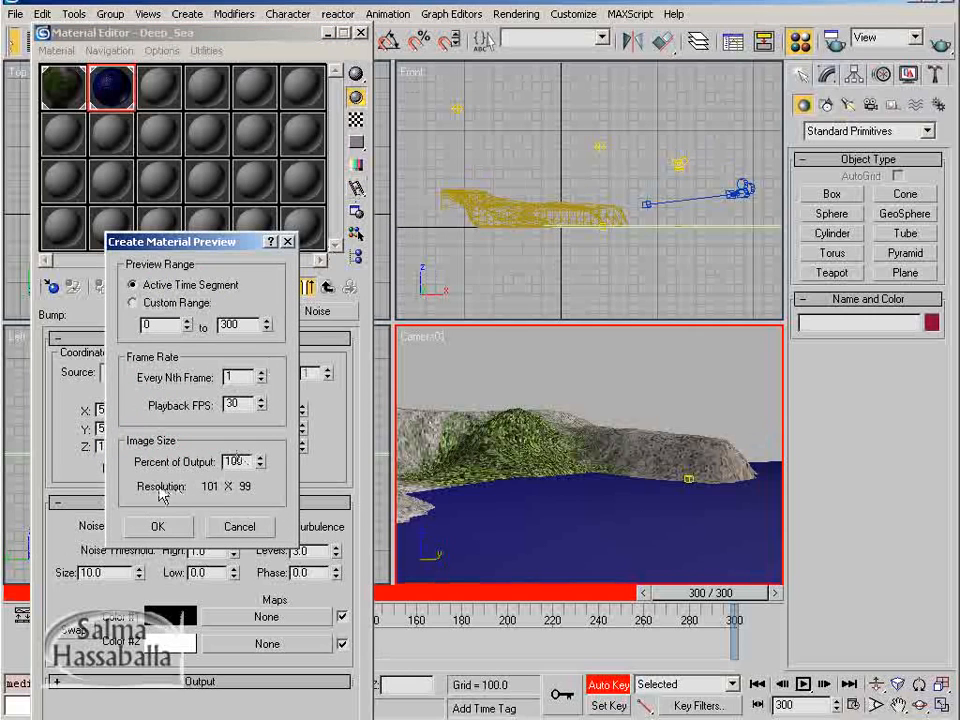
left_click(150, 527)
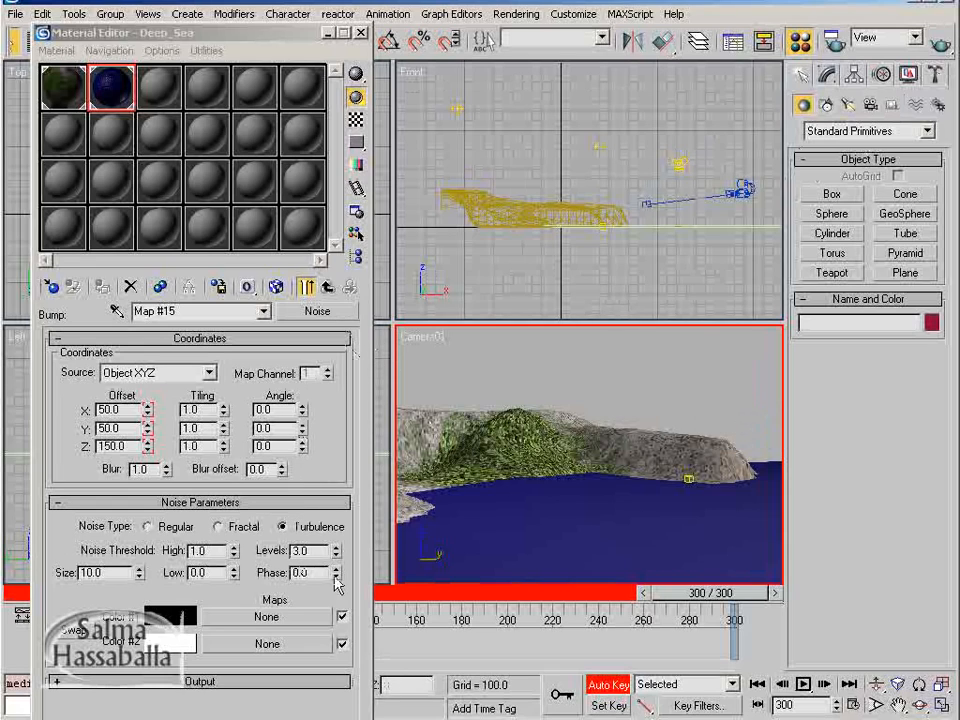
left_click(610, 686)
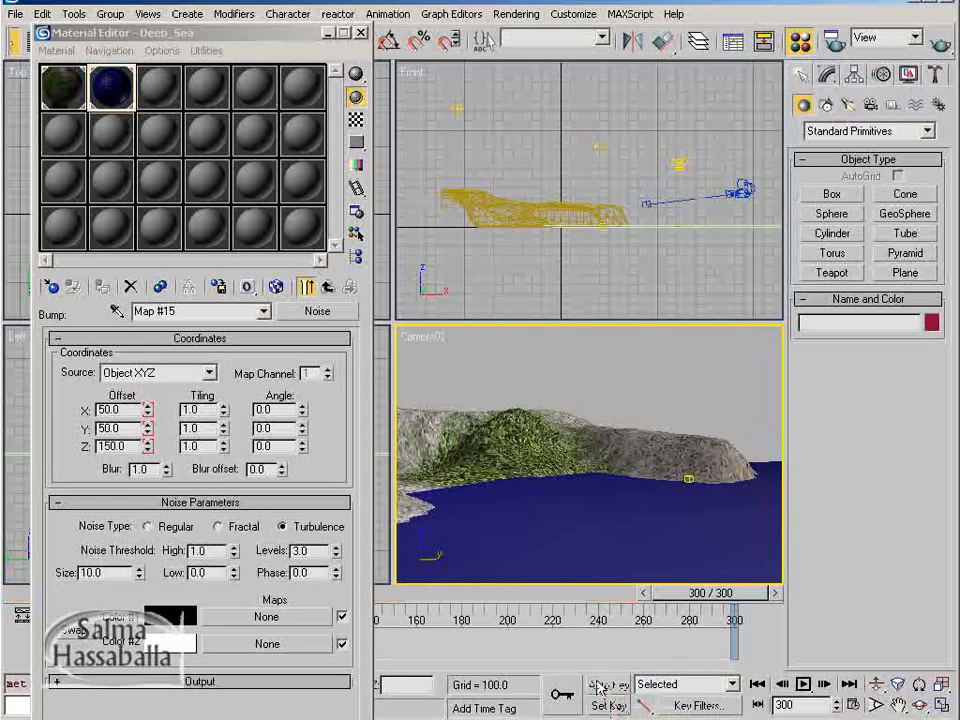
- Assign a Raytrace map to the Deep_Sea material's Reflection channel and return to the parent material
left_click(327, 290)
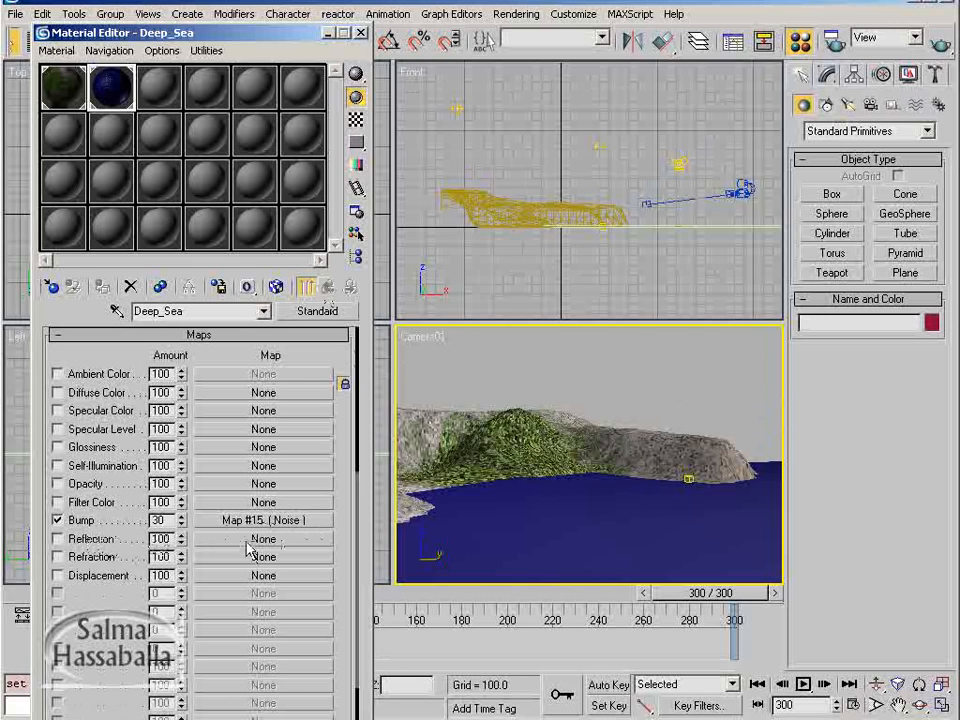
left_click(250, 540)
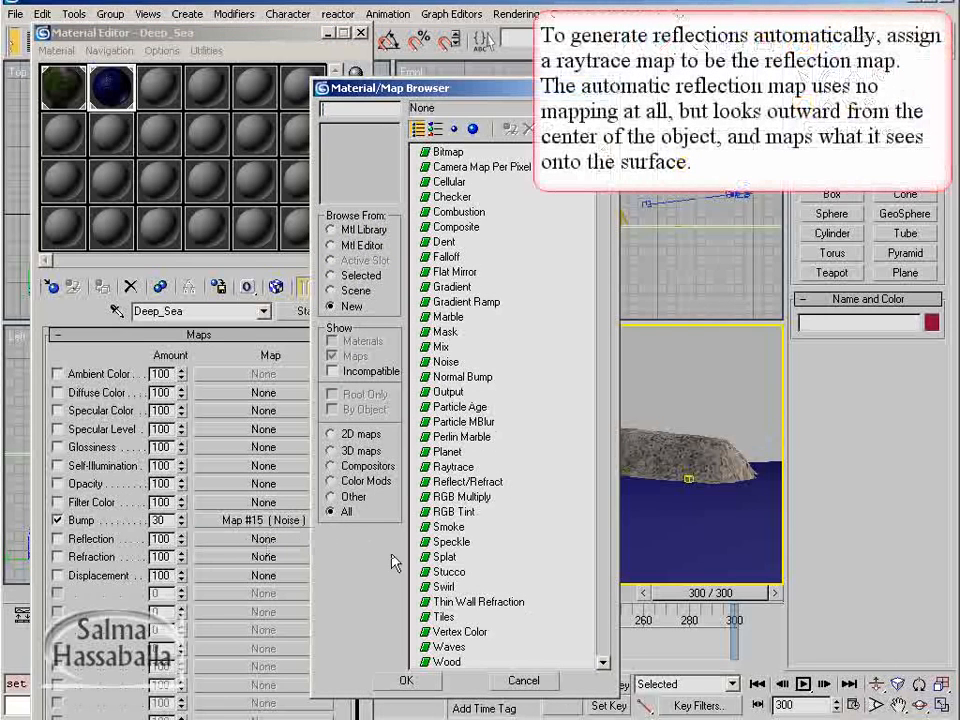
double_click(455, 467)
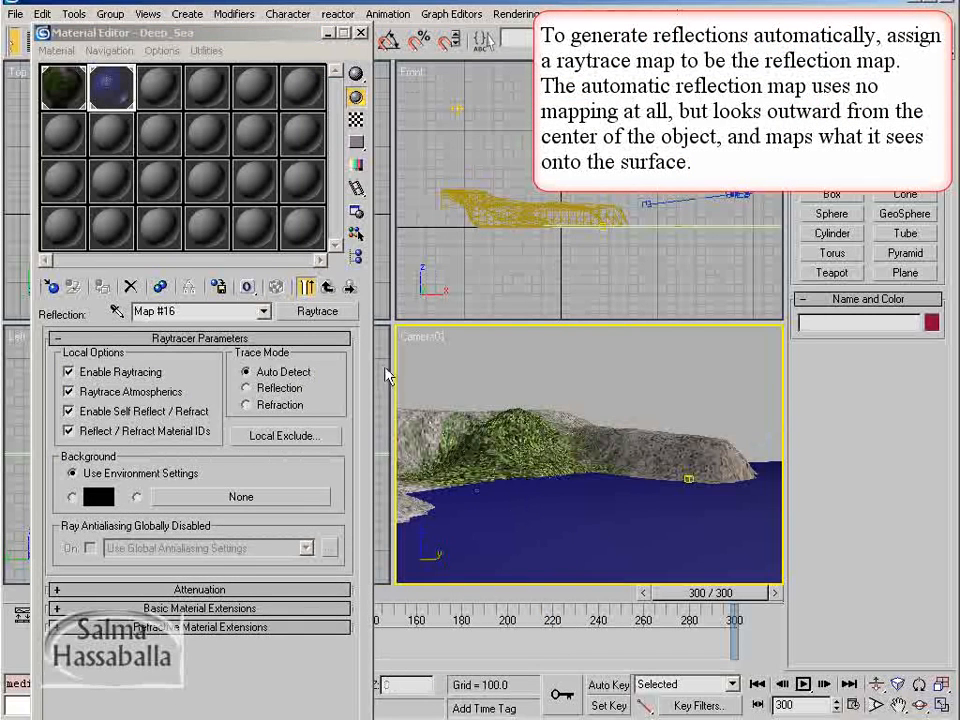
left_click(329, 288)
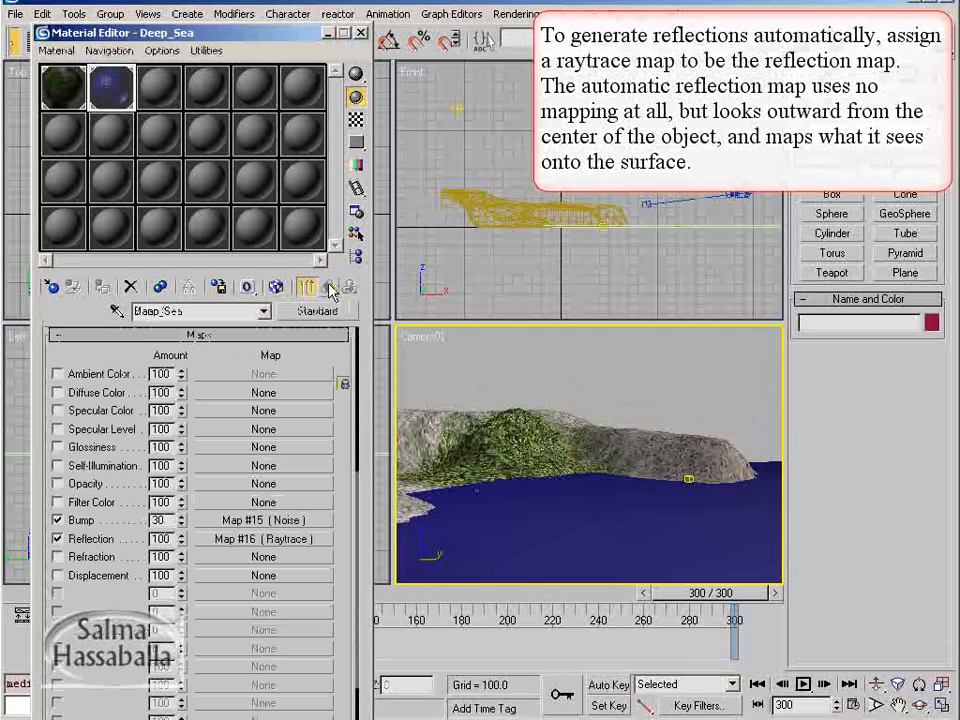
- Choose a Bitmap map for the Deep_Sea material's Refraction channel
left_click(234, 561)
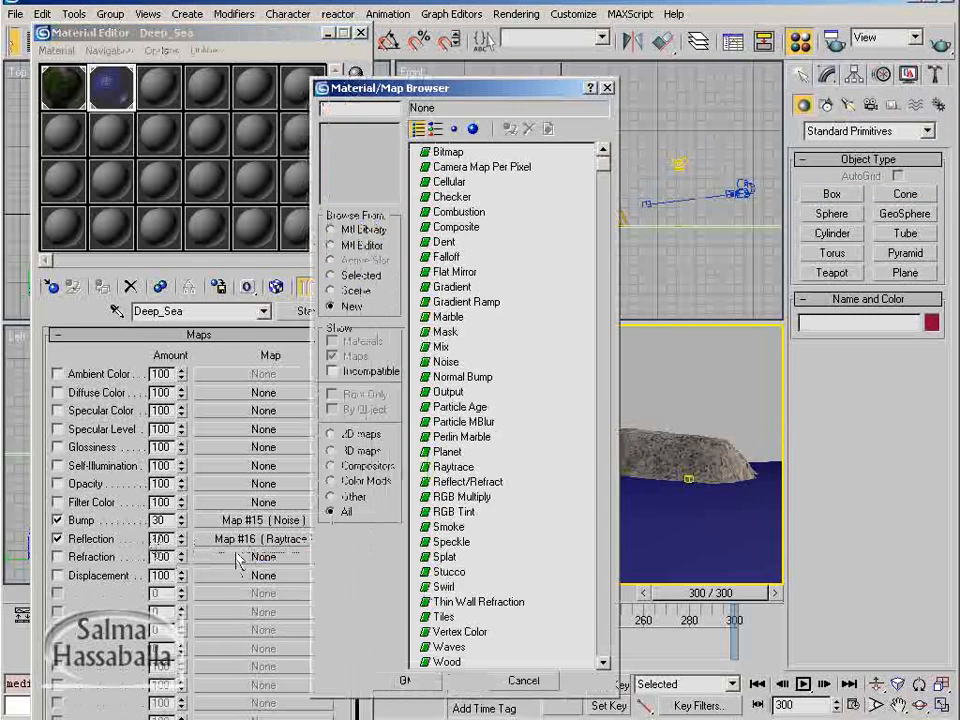
double_click(450, 152)
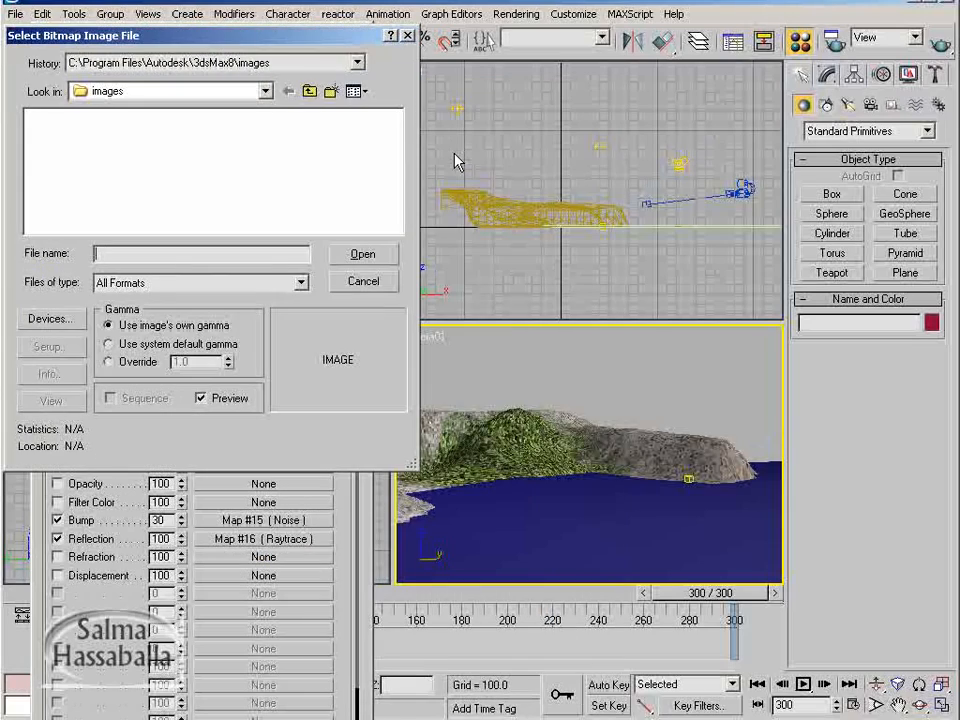